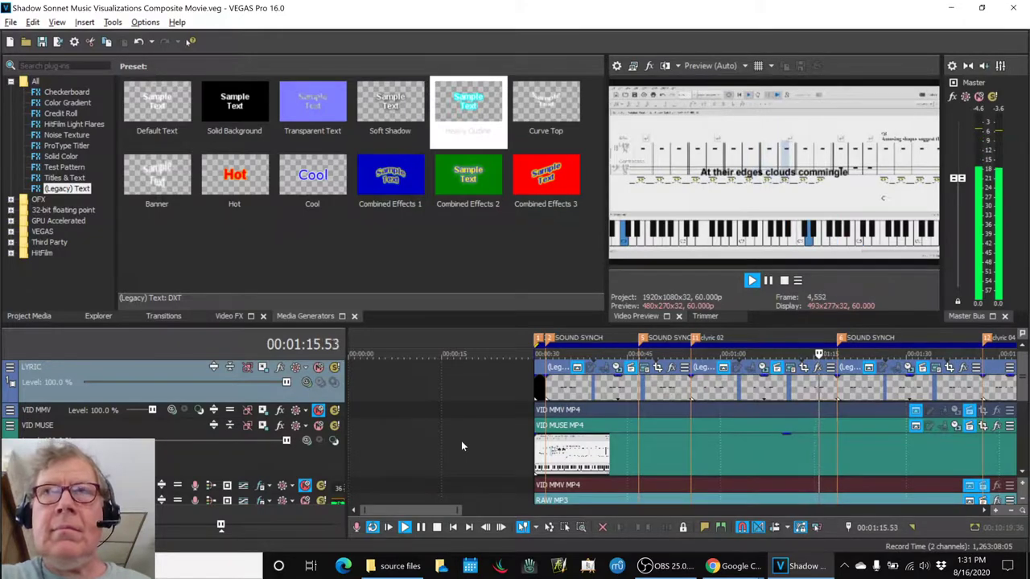
Stop playback at 00:00:30, minimize OBS, and switch over to the Napkin Diagram spreadsheet
key(space)
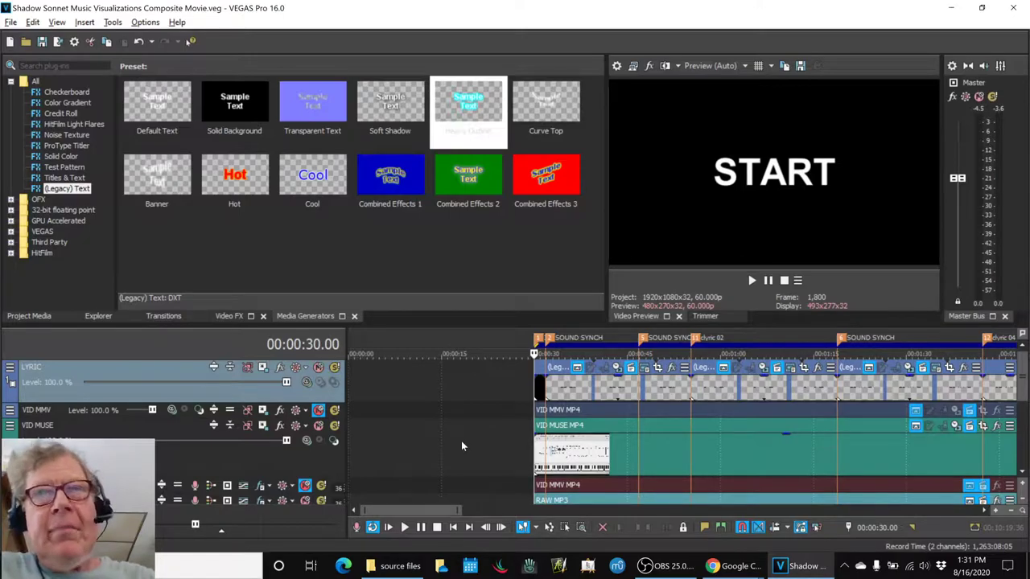
key(alt+Tab)
key(alt+Tab)
key(alt+Tab)
key(alt+Tab)
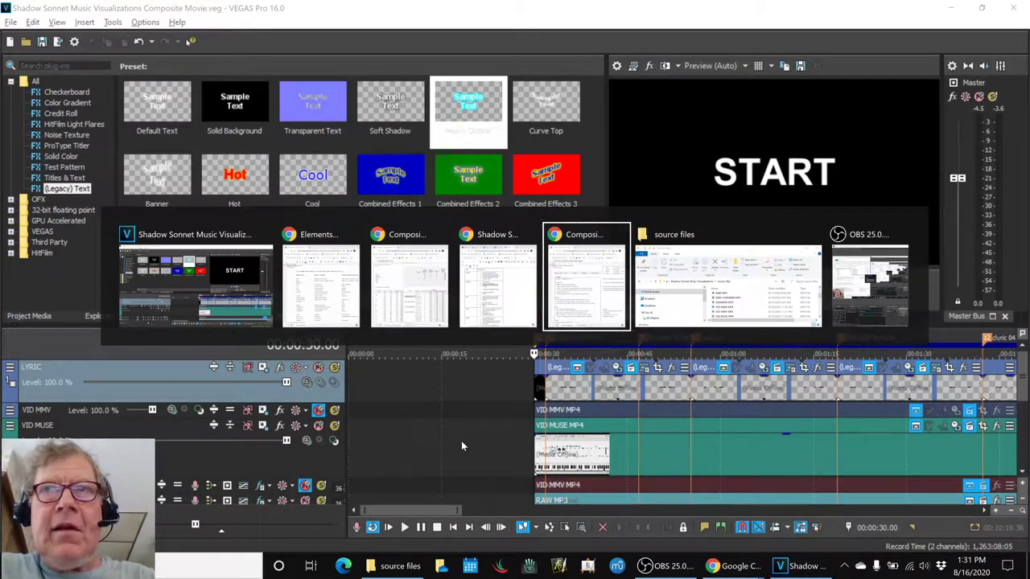
key(alt+Tab)
key(alt+Tab)
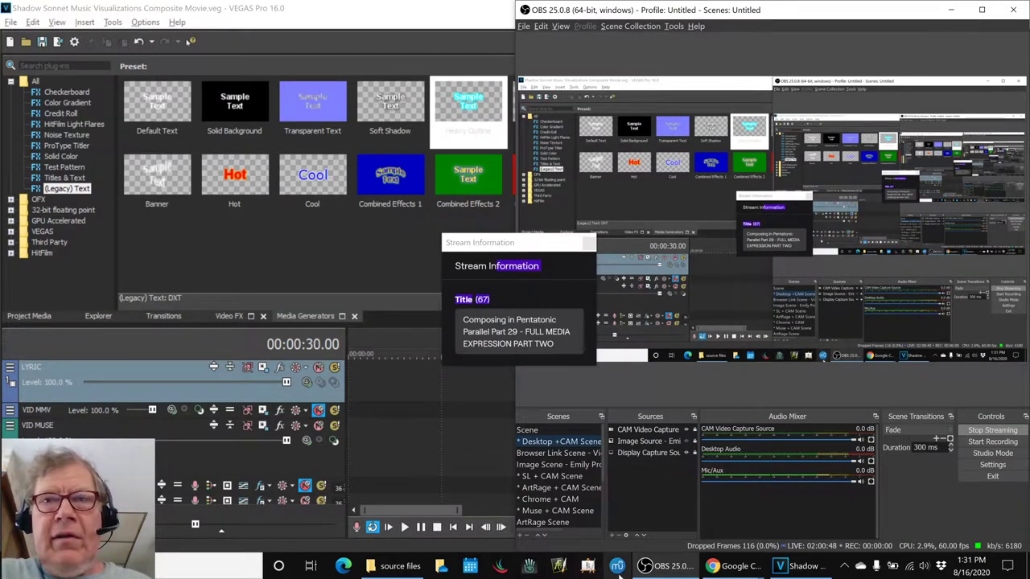
click(645, 568)
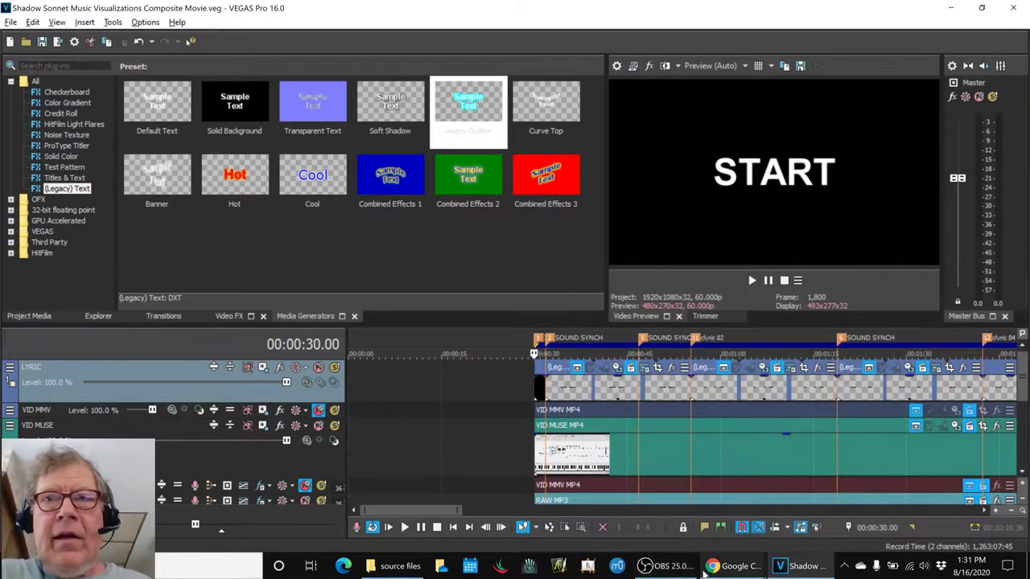
key(alt+Tab)
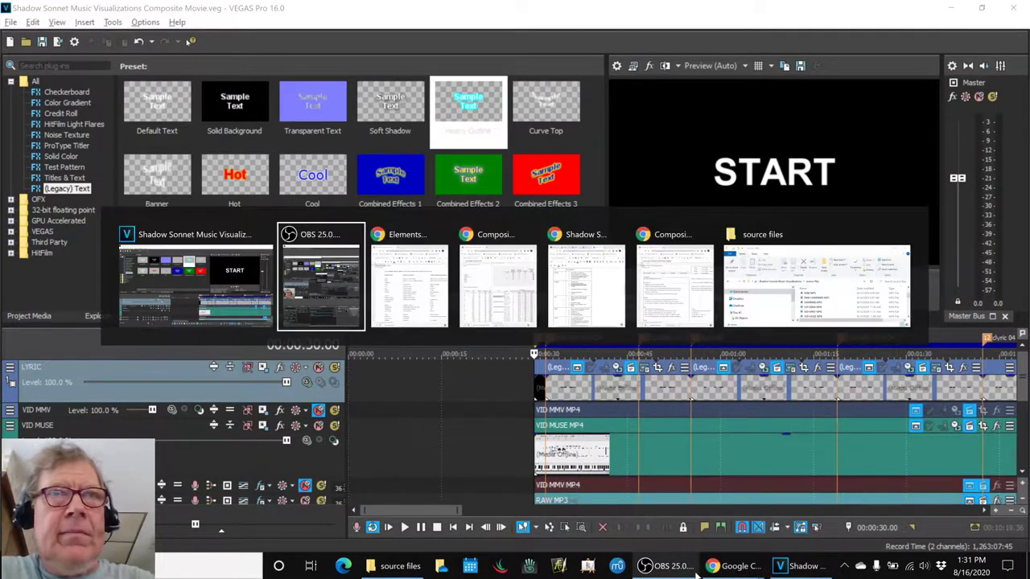
key(alt+Tab)
key(alt+Tab)
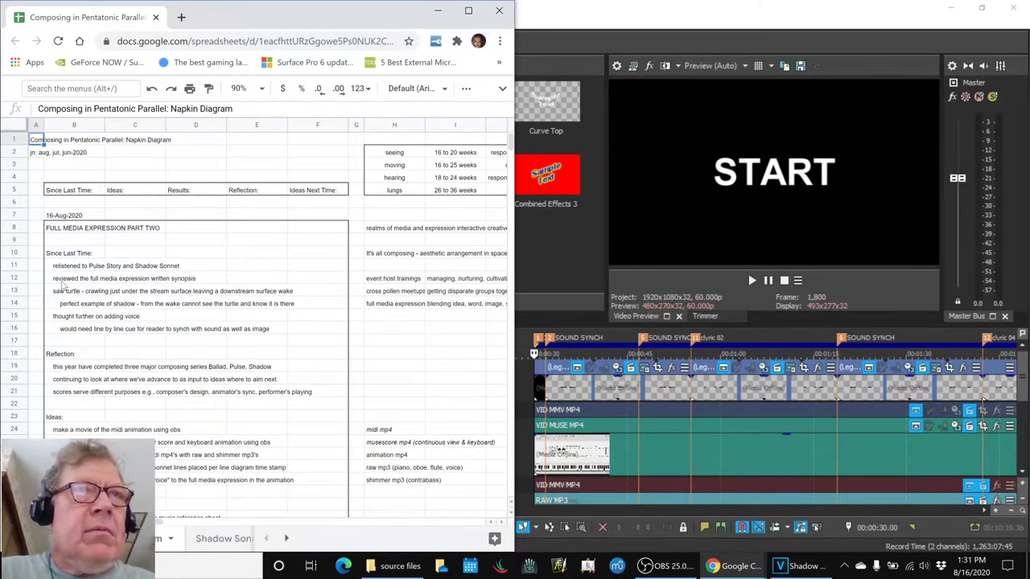
Review the Napkin Diagram notes in B14–B16 about line-by-line lyric cues, then head to the lyrics document
scroll(413, 350, down, 10)
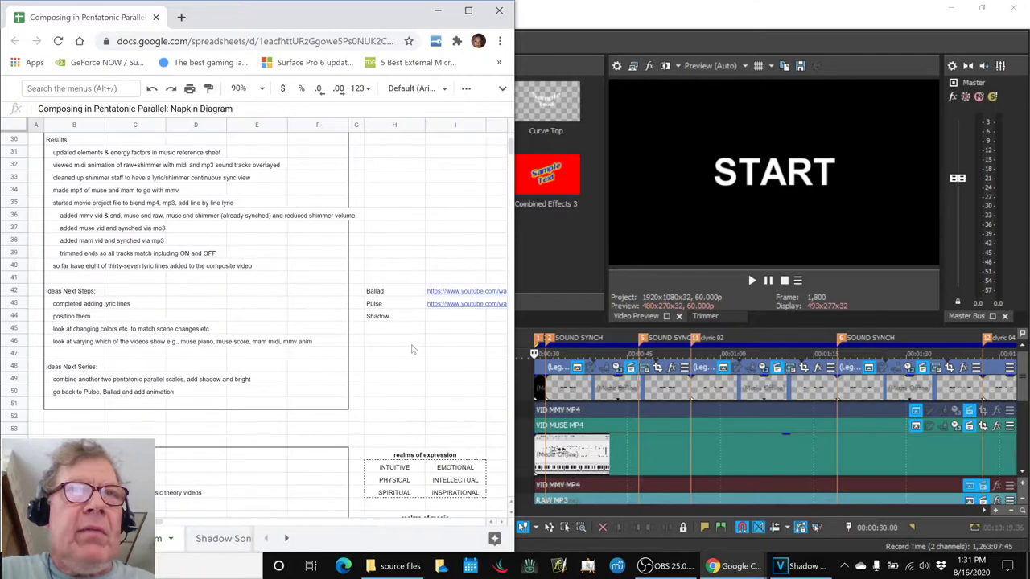
scroll(413, 349, up, 10)
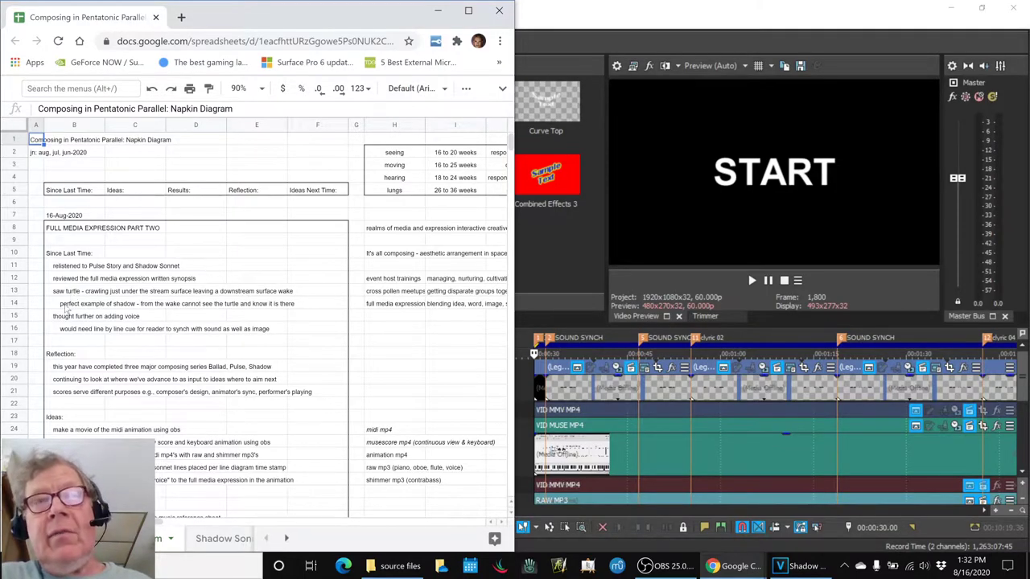
click(64, 305)
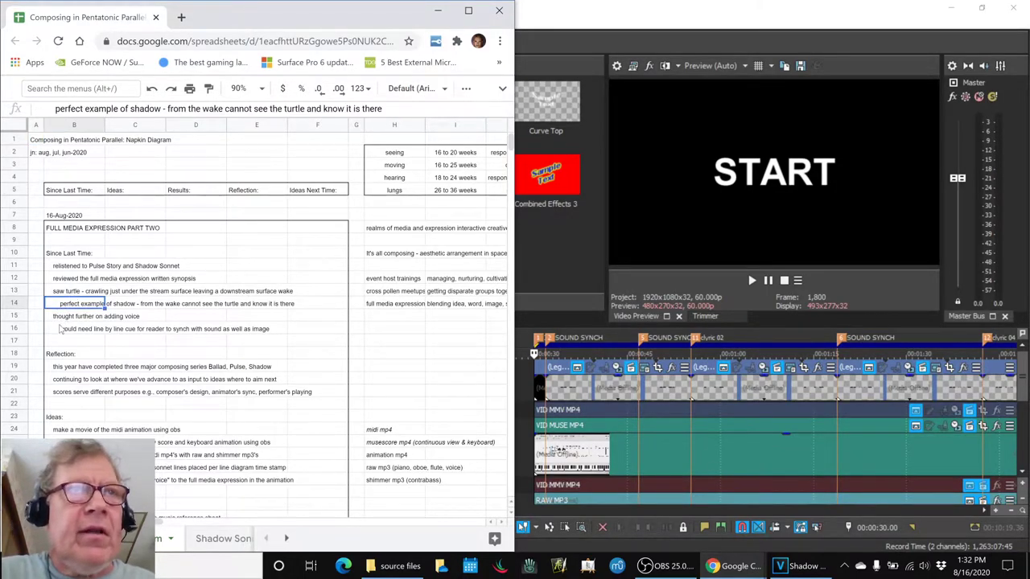
click(59, 316)
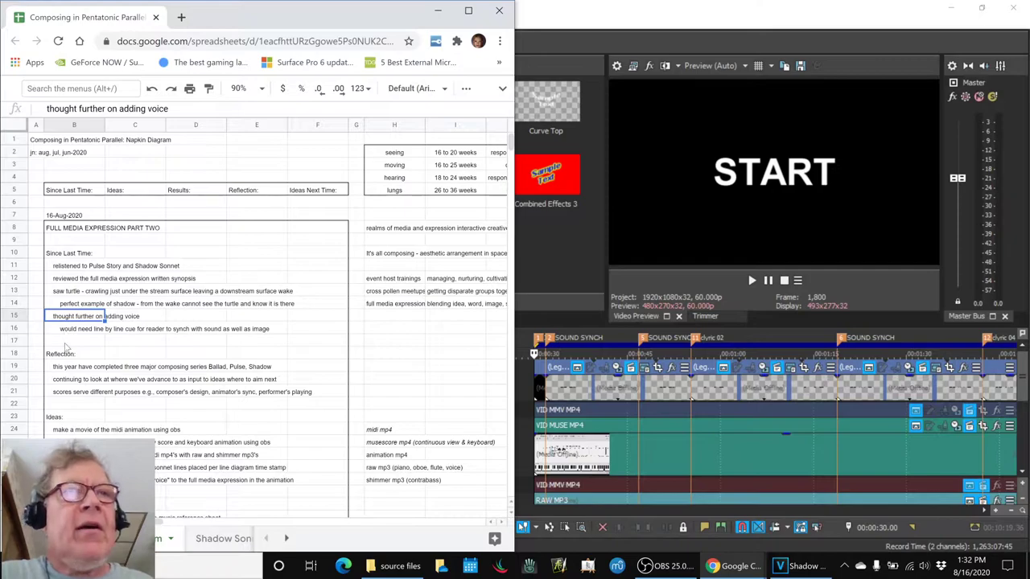
key(Down)
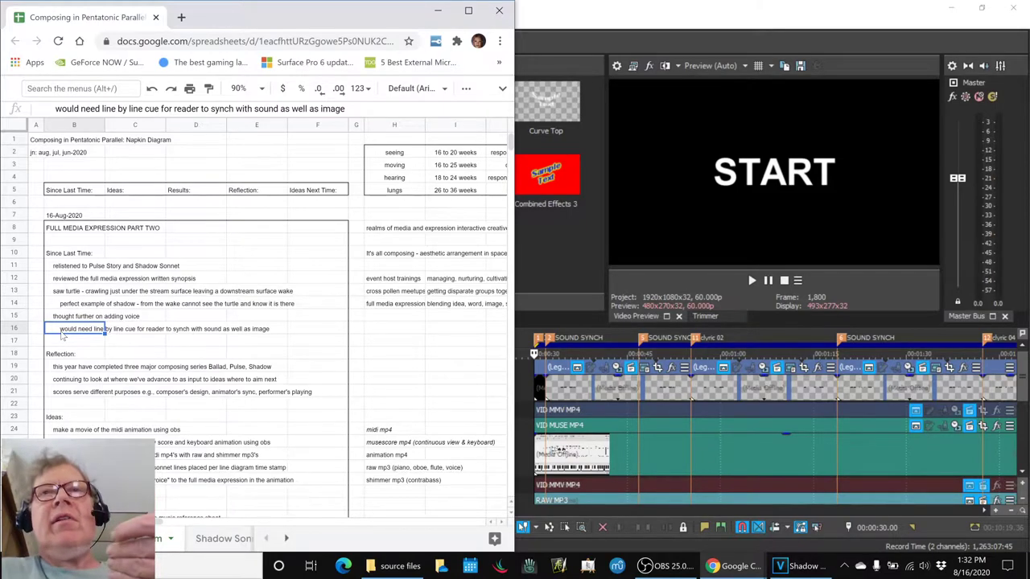
key(alt+Tab)
key(alt+Tab)
key(alt+Tab)
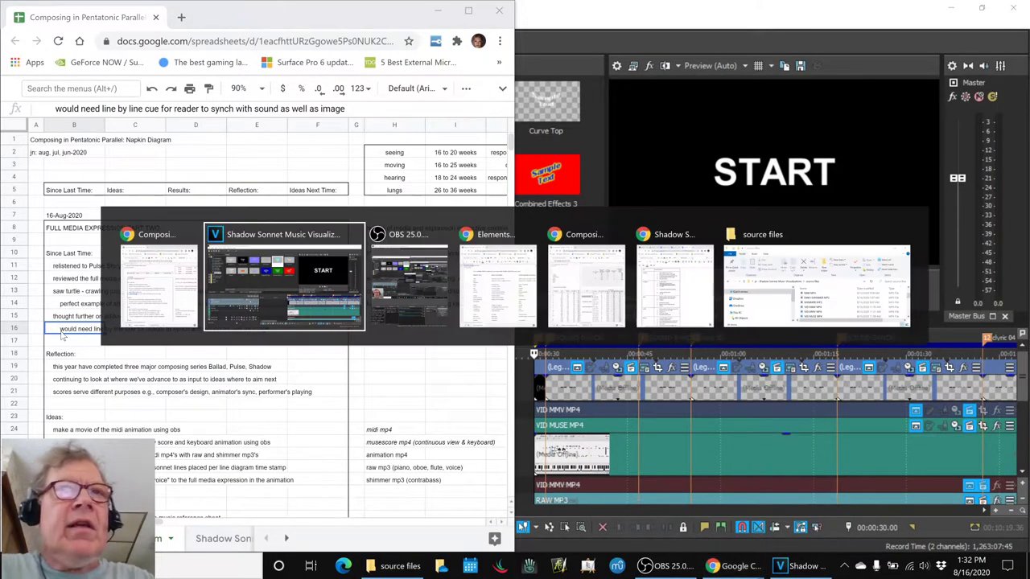
Scroll through the Shadow Sonnet lyric tables, then return to the LSDB Line Diagram RAW sheet
key(alt+Tab)
key(alt+Tab)
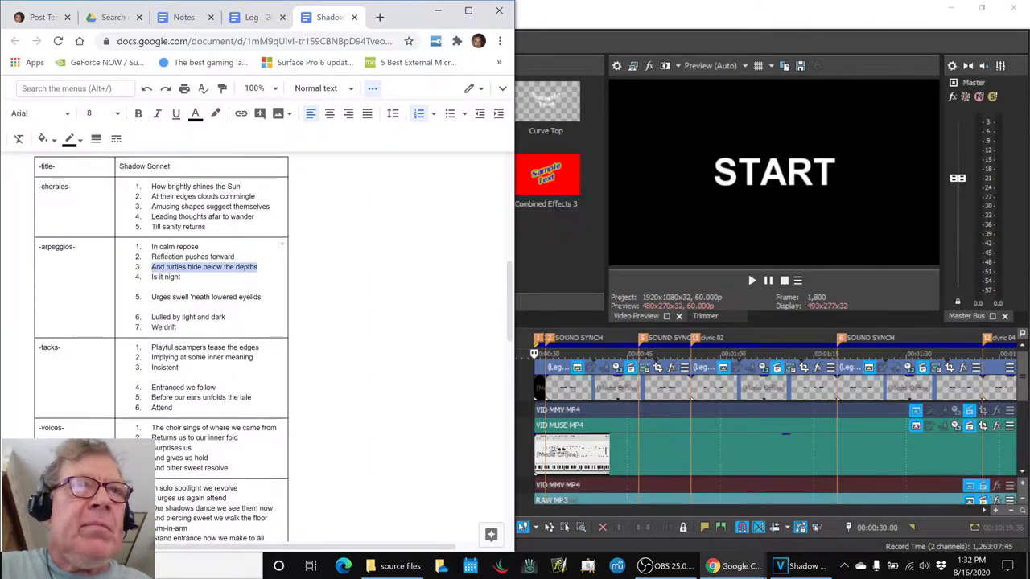
scroll(257, 346, down, 10)
scroll(258, 345, down, 5)
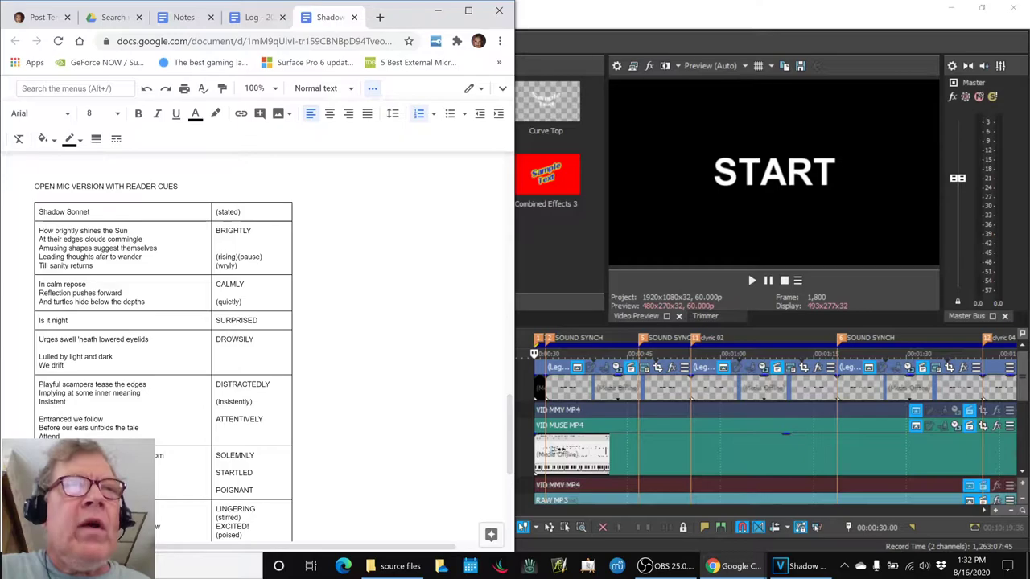
scroll(265, 346, up, 15)
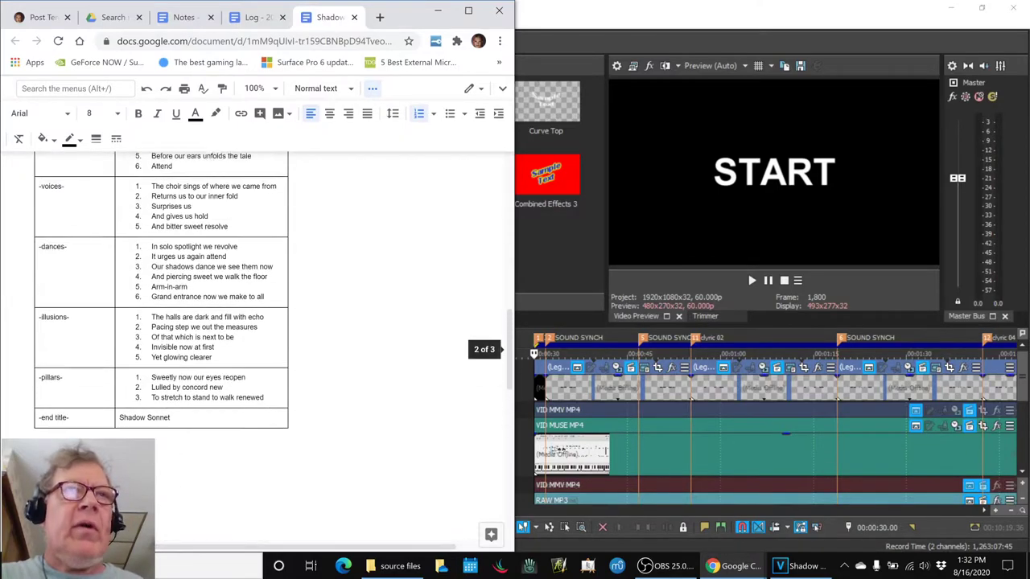
key(alt+Tab)
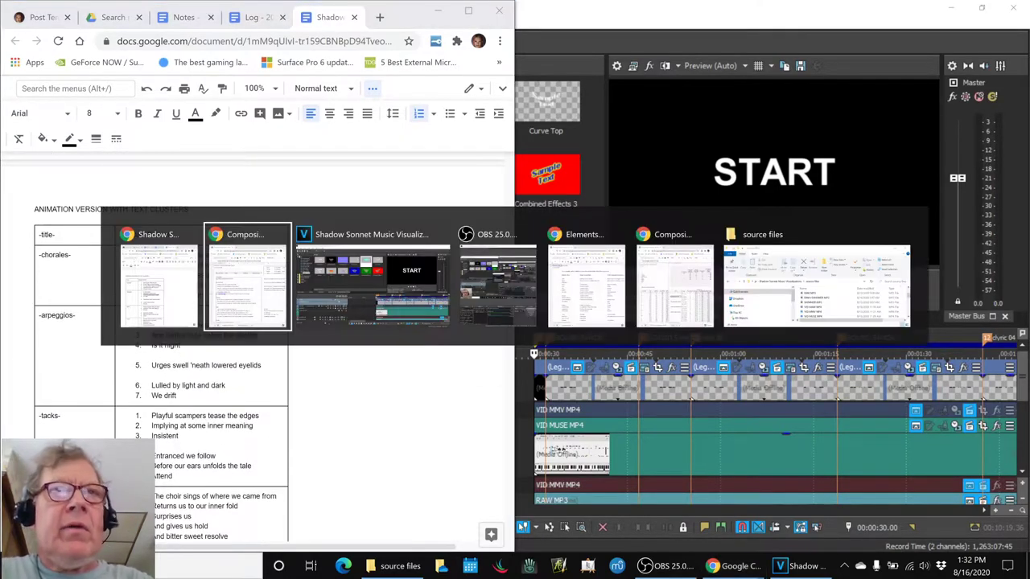
key(alt+Tab)
key(alt+Tab)
key(alt+Tab)
key(alt+Tab)
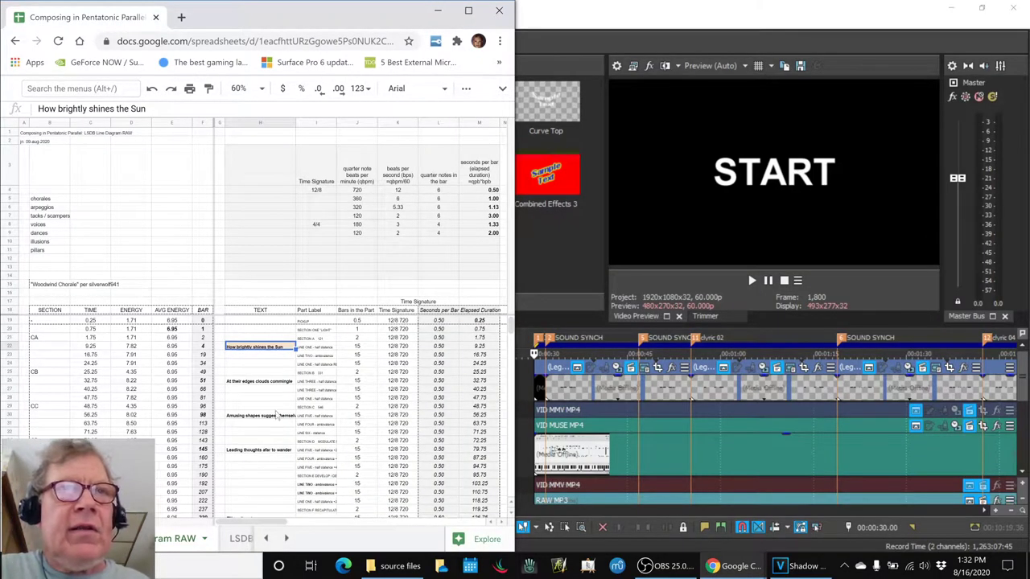
Check timings for lyric lines 'At their edges clouds commingle' through 'Leading thoughts afar to wander'
click(249, 383)
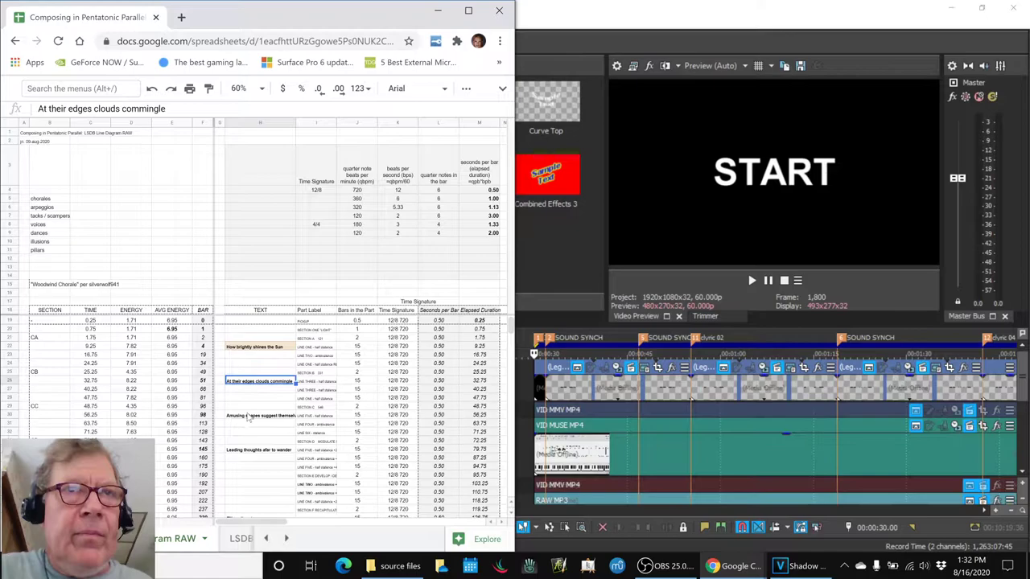
click(249, 415)
click(244, 451)
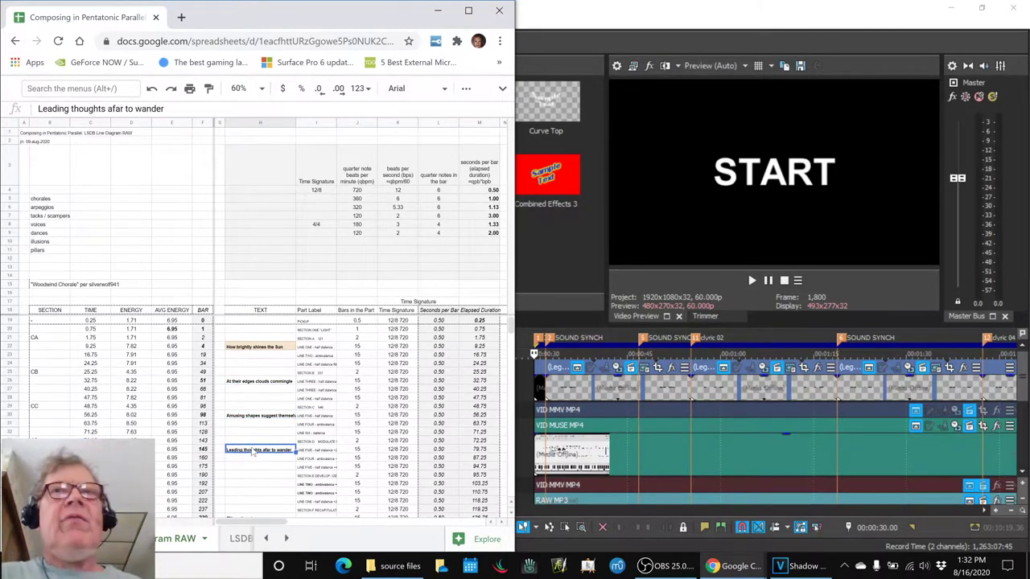
key(alt+Tab)
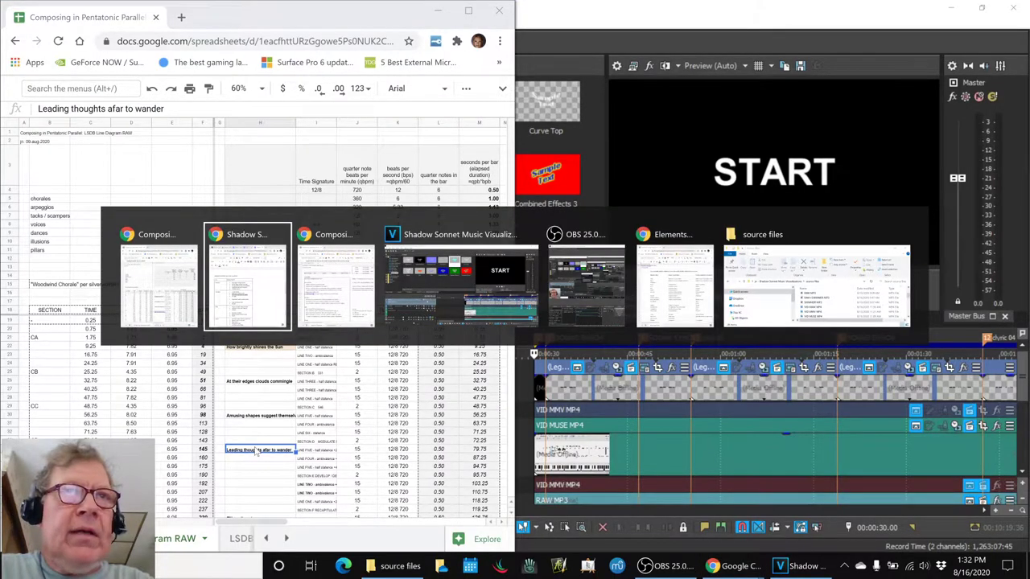
key(alt+Tab)
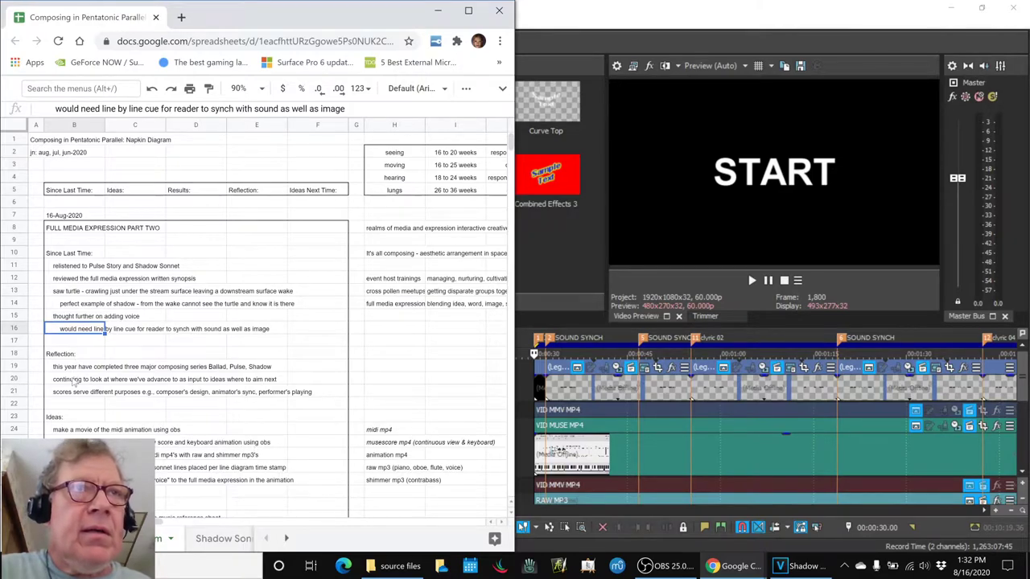
Review the midi animation, combined mp4s and lyric track ideas in B24–B27, then open source files
scroll(82, 400, down, 2)
scroll(82, 399, down, 2)
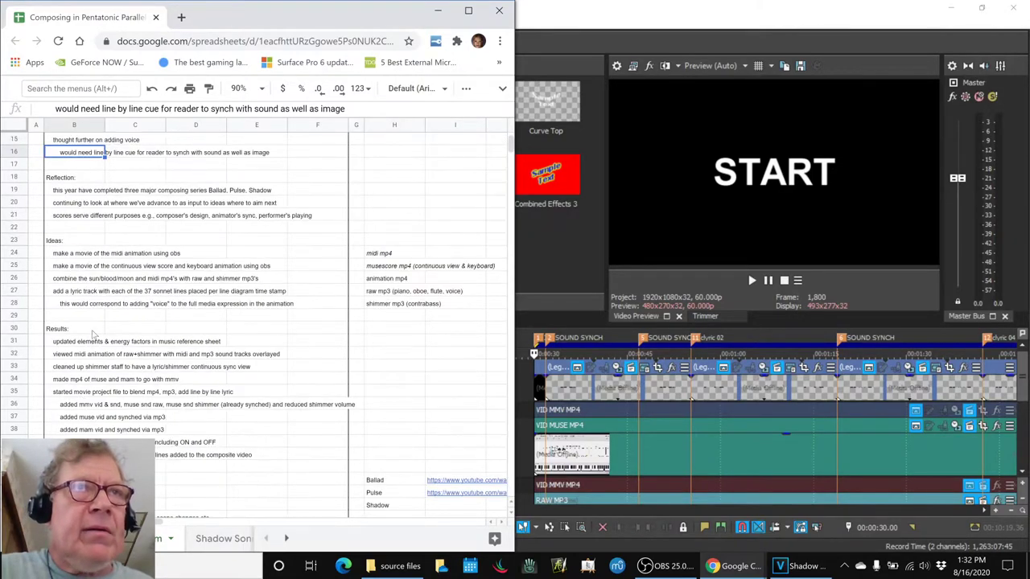
click(87, 256)
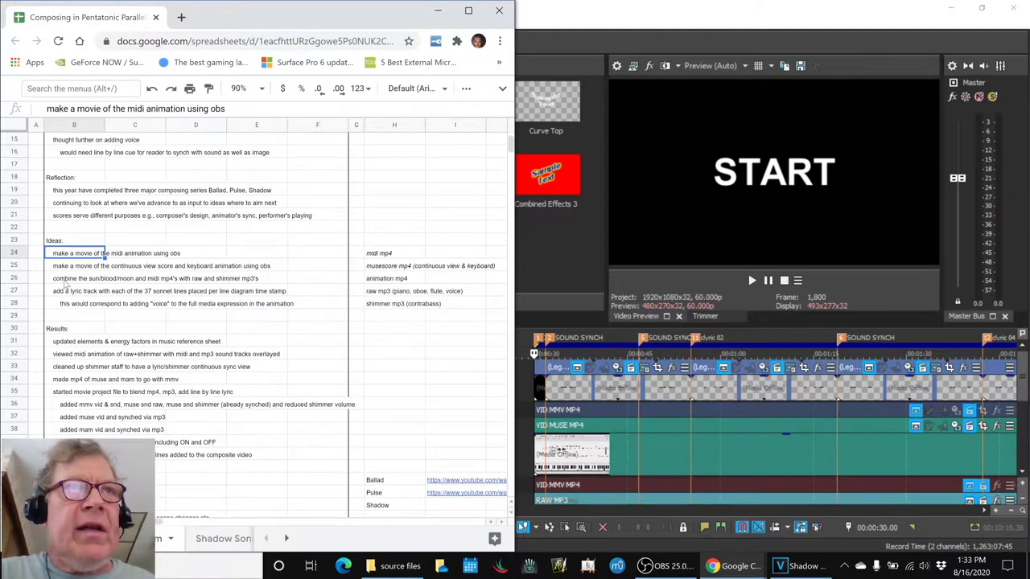
click(67, 283)
click(61, 294)
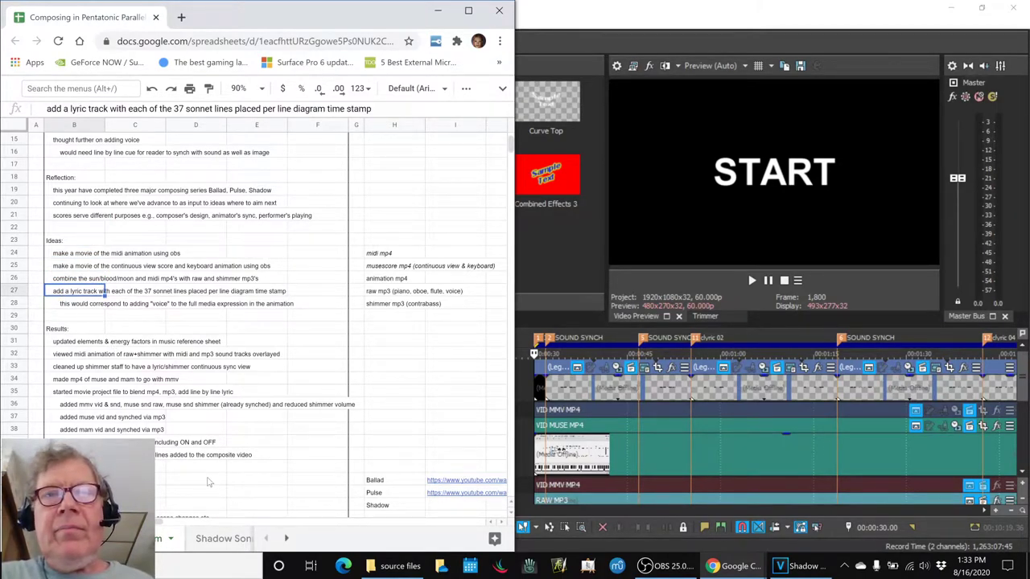
click(394, 565)
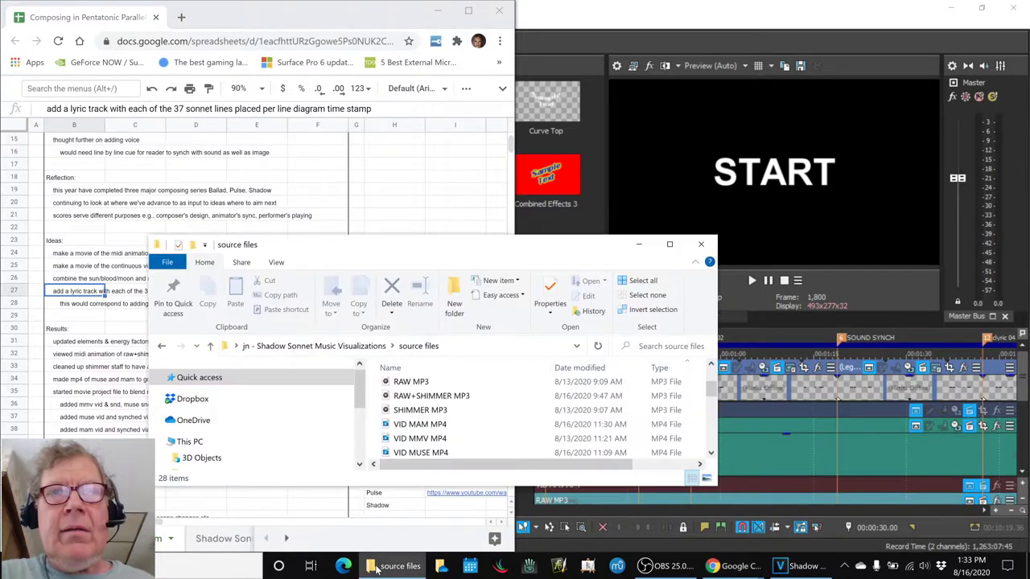
Preview VID MMV MP4, then play and pause the VID MUSE MP4 score video
double_click(431, 439)
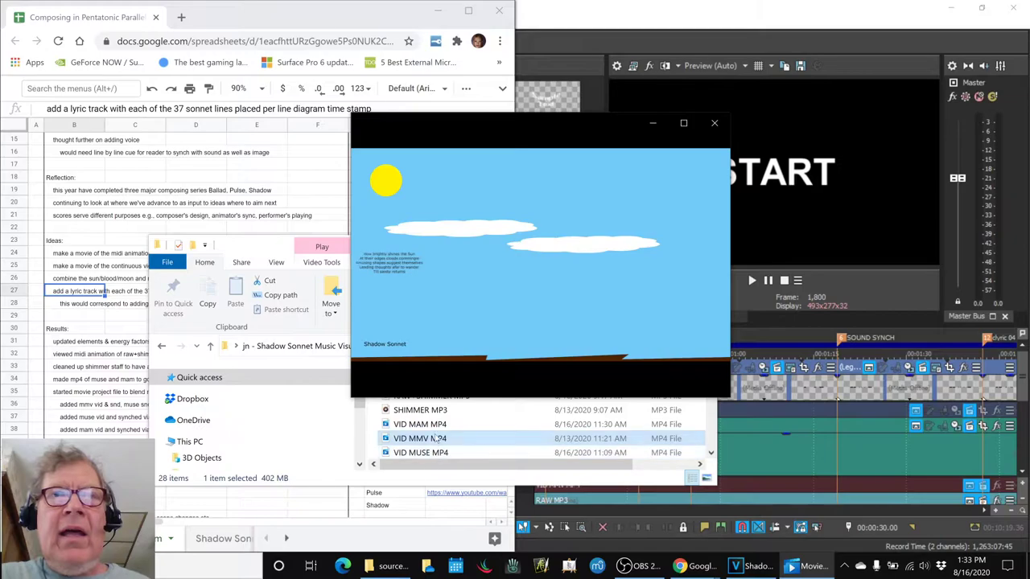
double_click(435, 453)
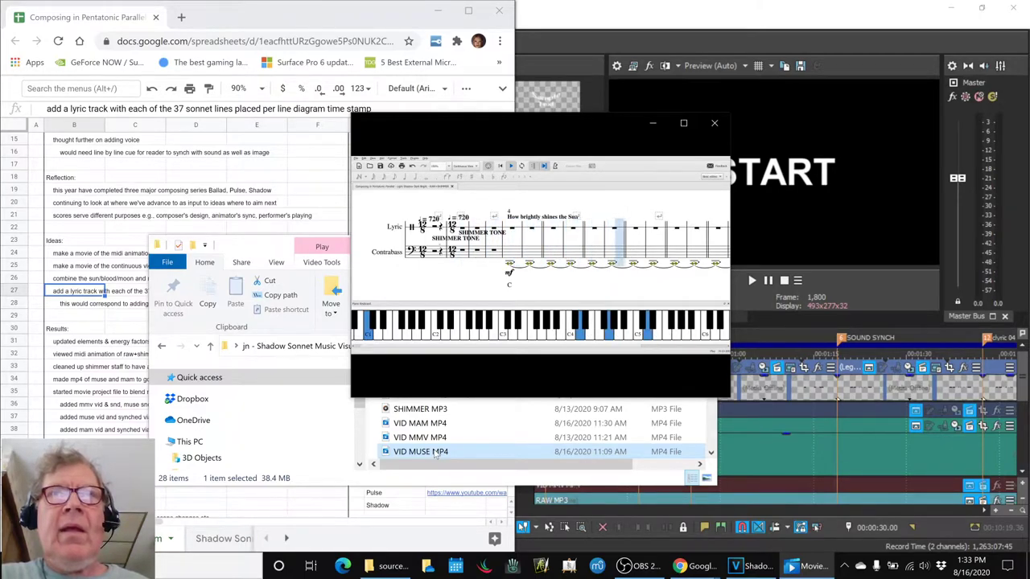
mouse_move(415, 236)
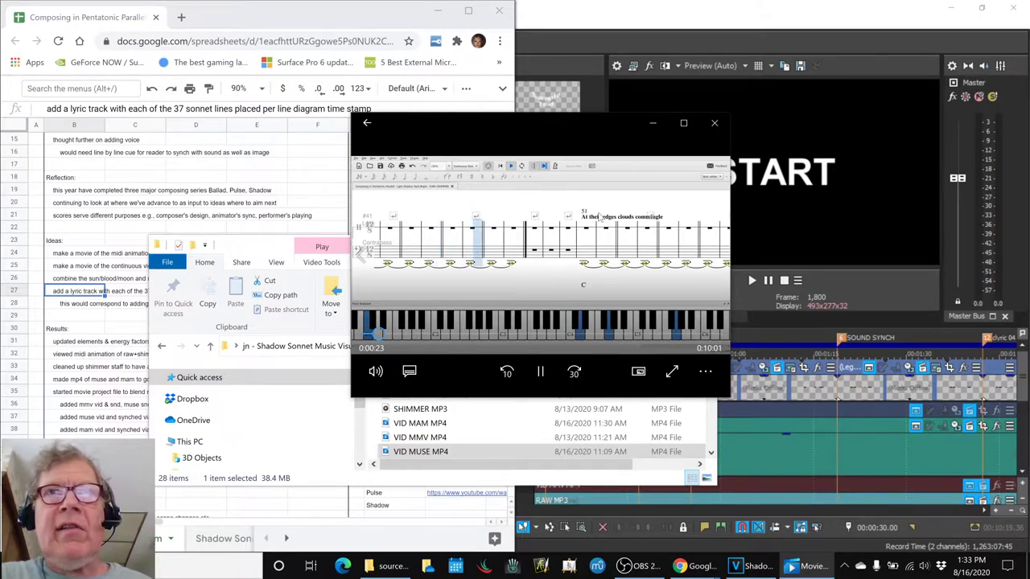
click(426, 296)
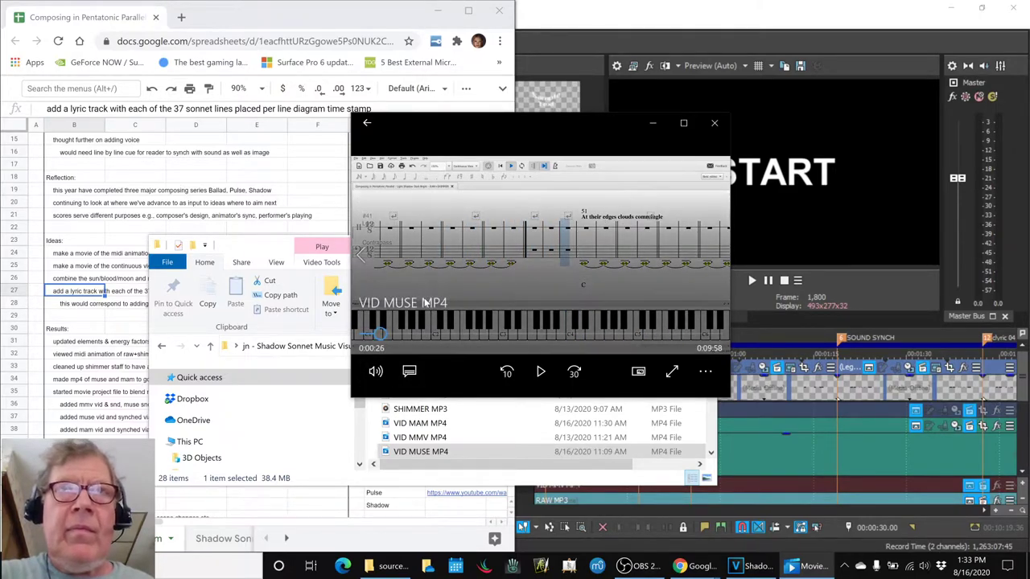
Play and pause the VID MAM MP4 animation, then minimize the Movies & TV player
double_click(431, 425)
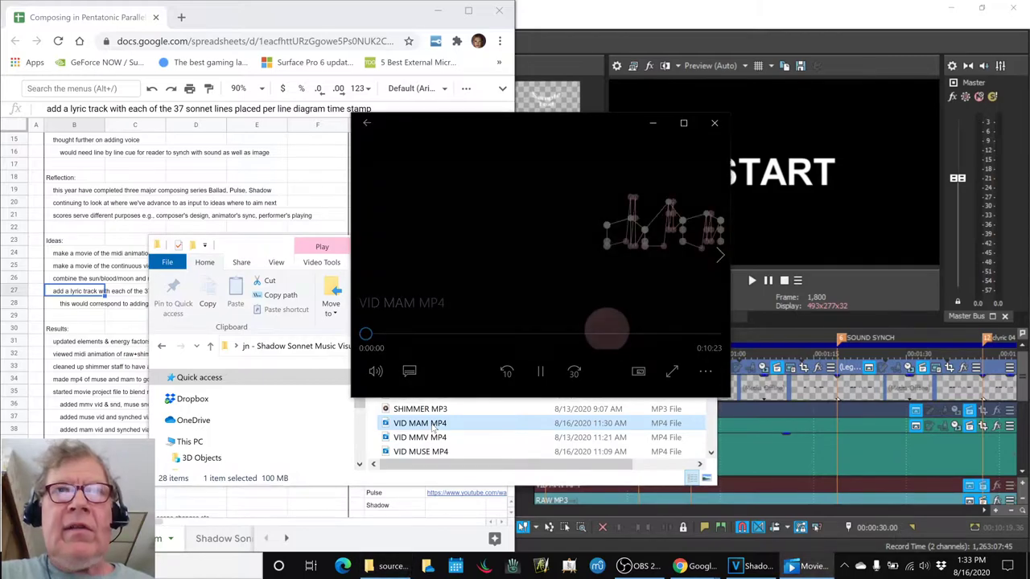
mouse_move(440, 340)
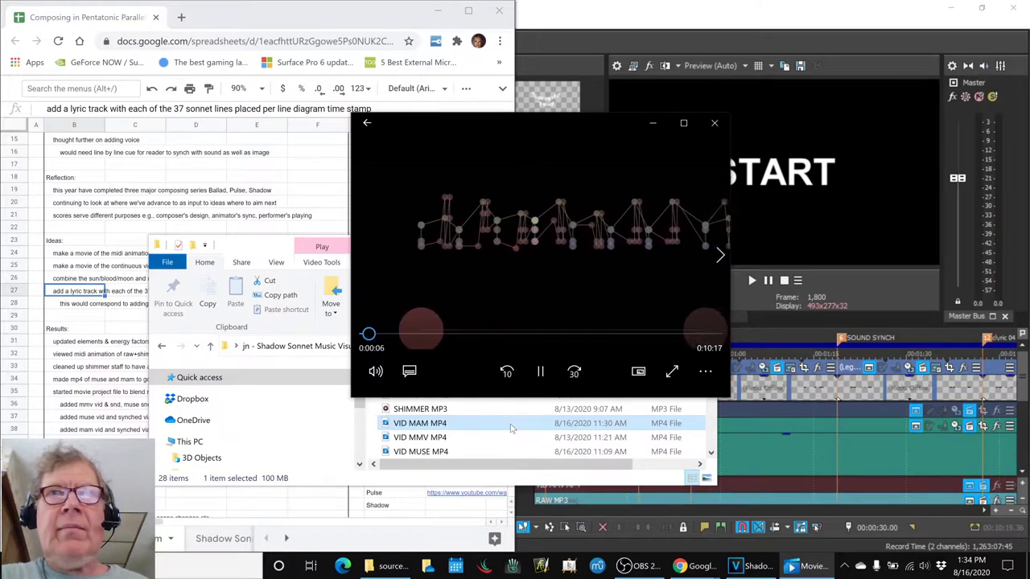
click(484, 309)
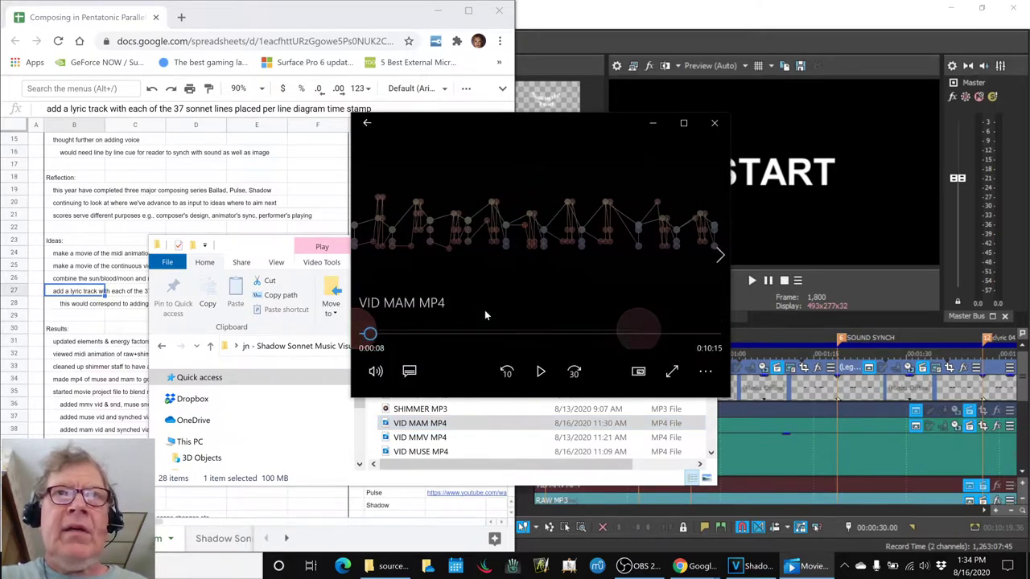
click(650, 124)
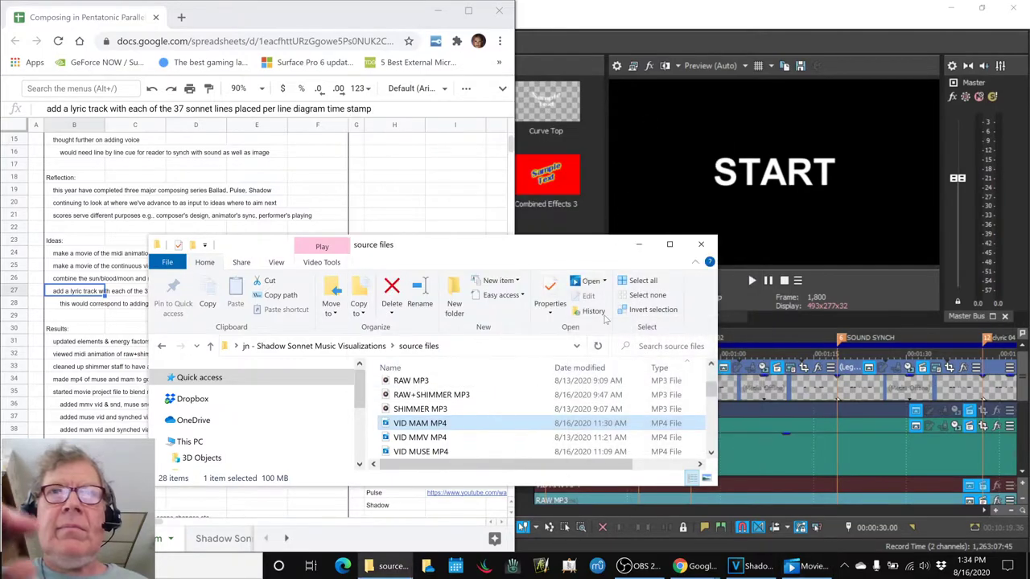
Minimize the source files folder and bring up the list of open windows
click(638, 244)
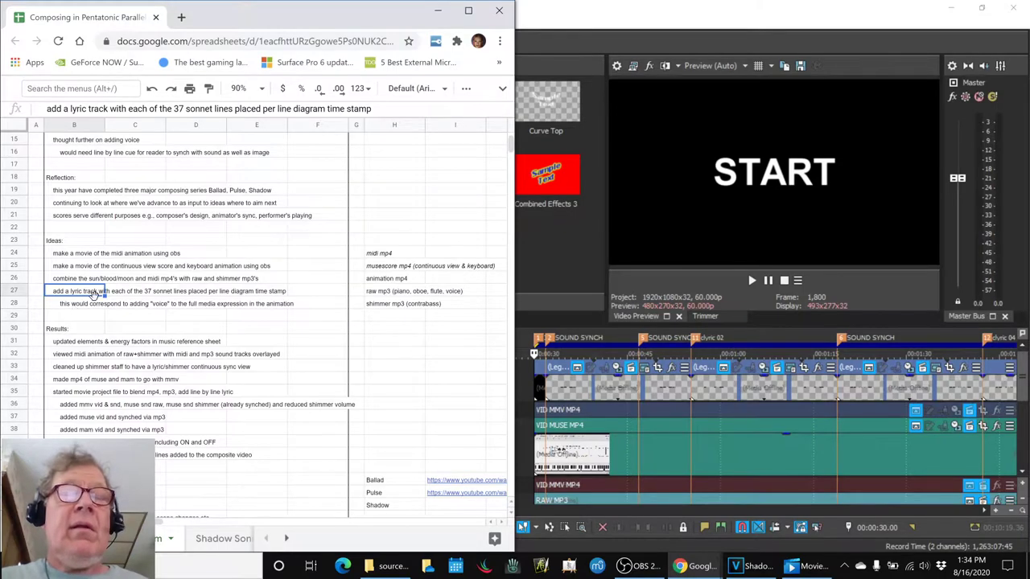
key(alt+Tab)
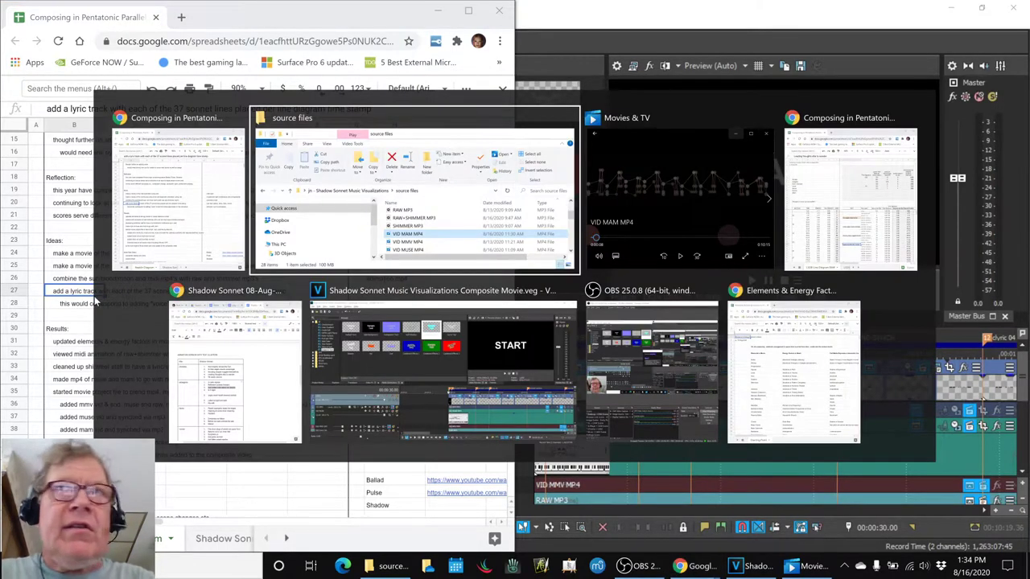
Scroll through the Shadow Sonnet lyric table, then bring the VEGAS project back to the front
key(alt+Tab)
key(alt+Tab)
key(alt+Tab)
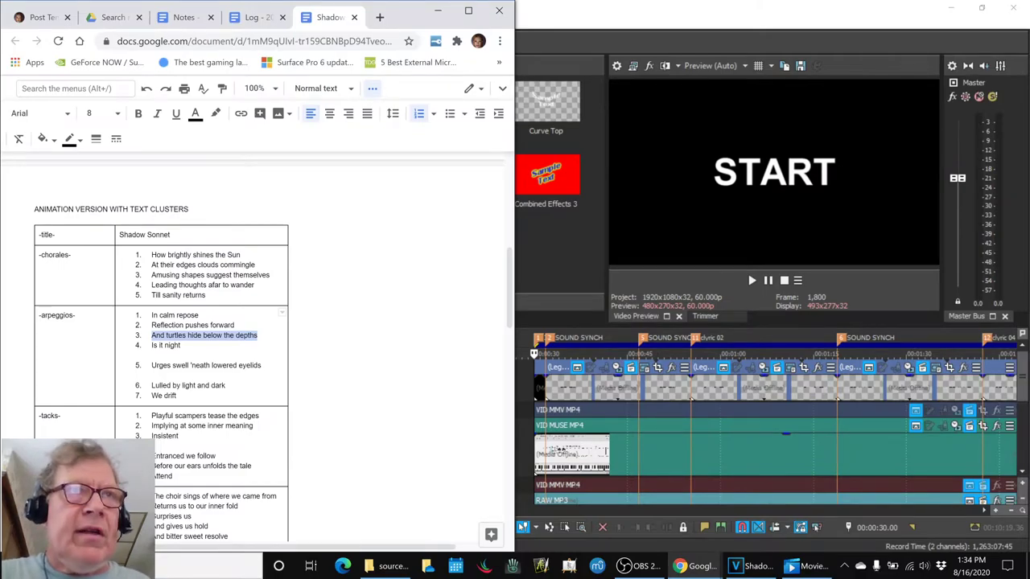
scroll(258, 346, down, 6)
scroll(258, 345, up, 8)
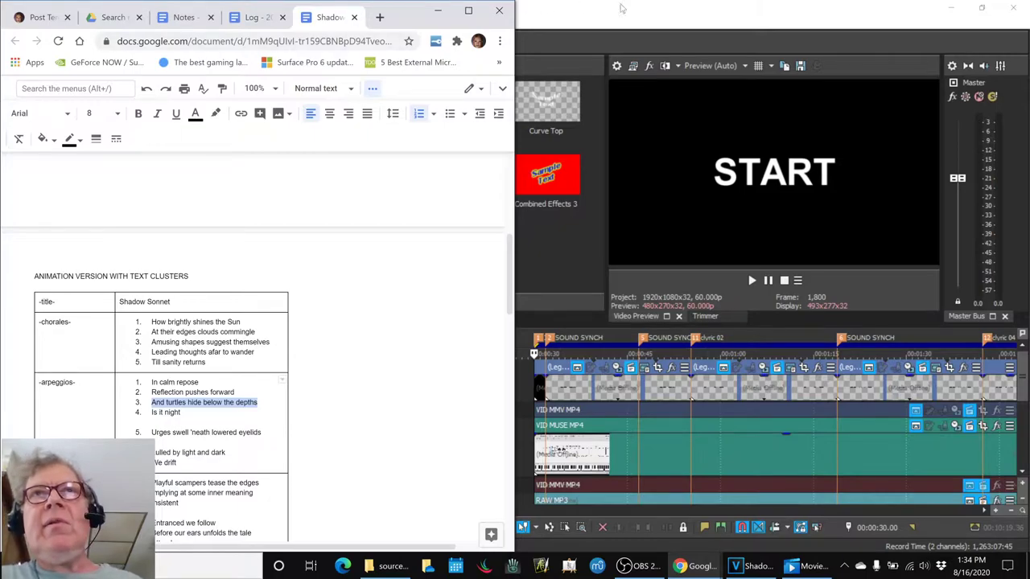
click(677, 11)
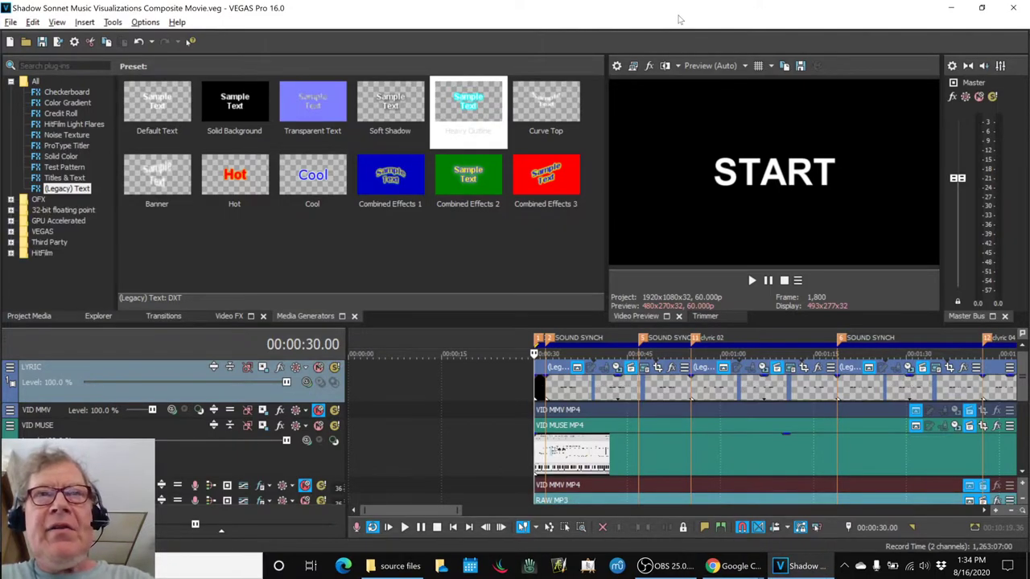
key(alt+Tab)
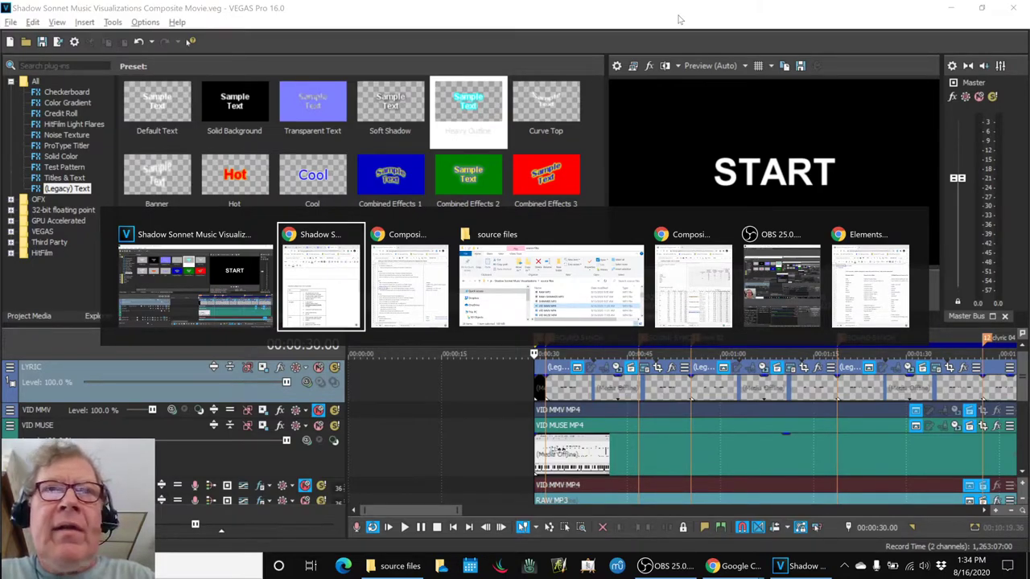
Read the next-step notes 'completed adding lyric lines' and 'position them' in B43–B44, then return to VEGAS
key(alt+Tab)
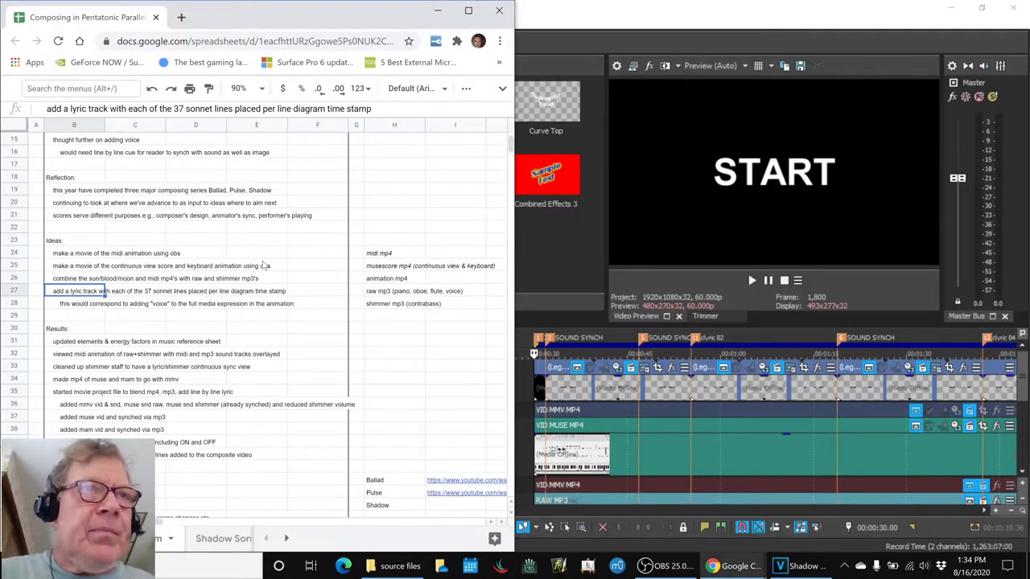
scroll(158, 374, down, 5)
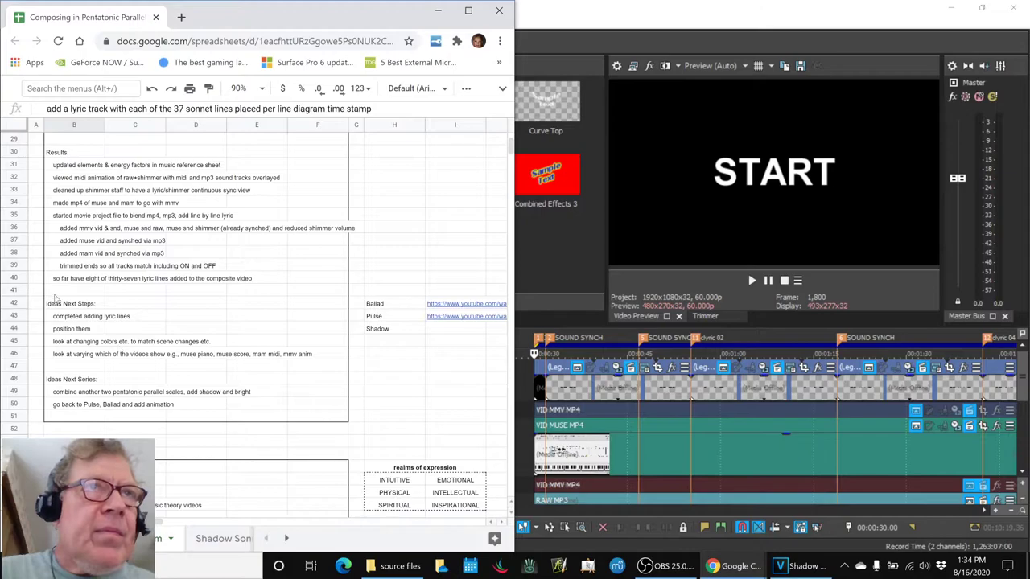
click(66, 320)
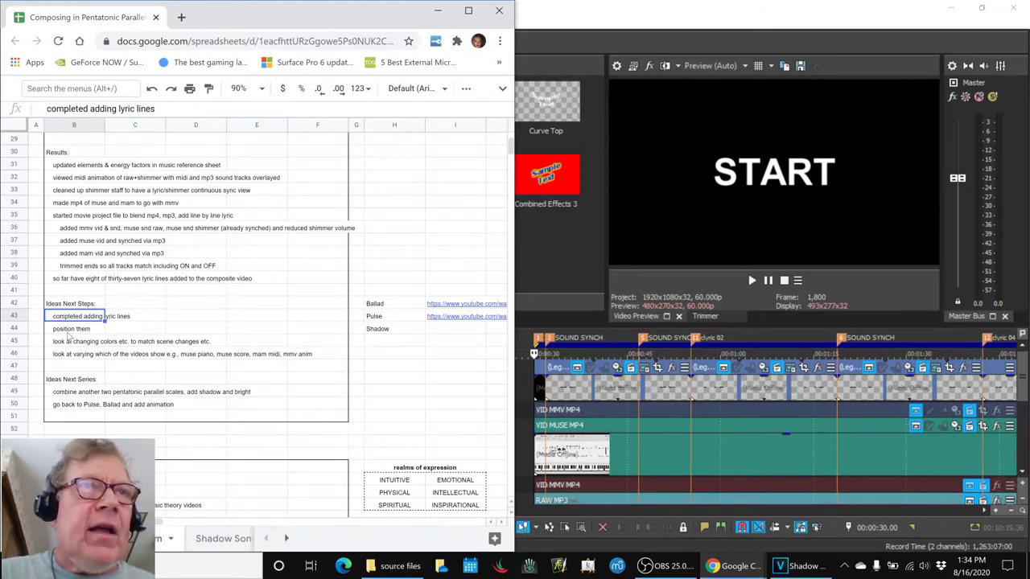
click(68, 330)
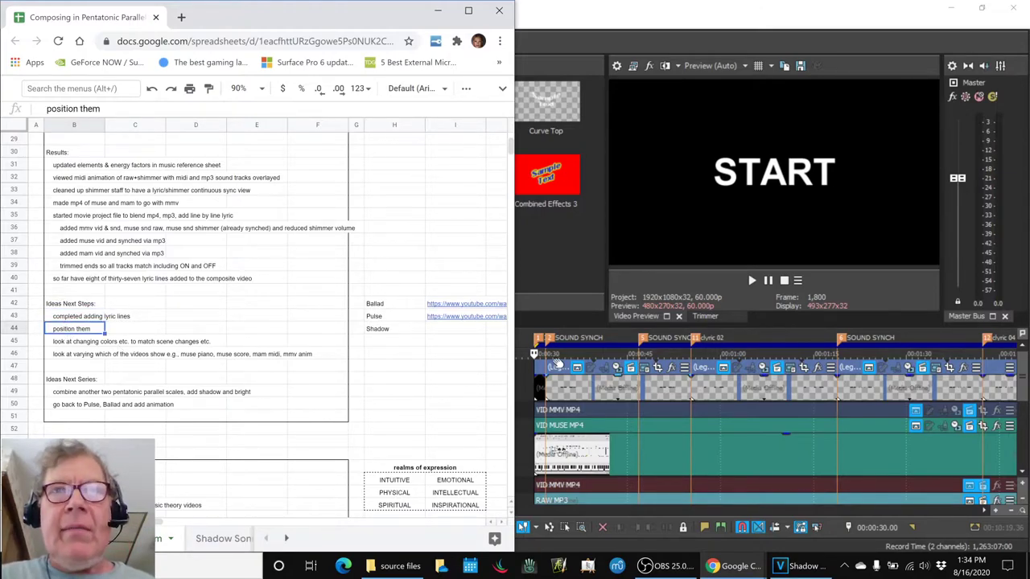
click(570, 341)
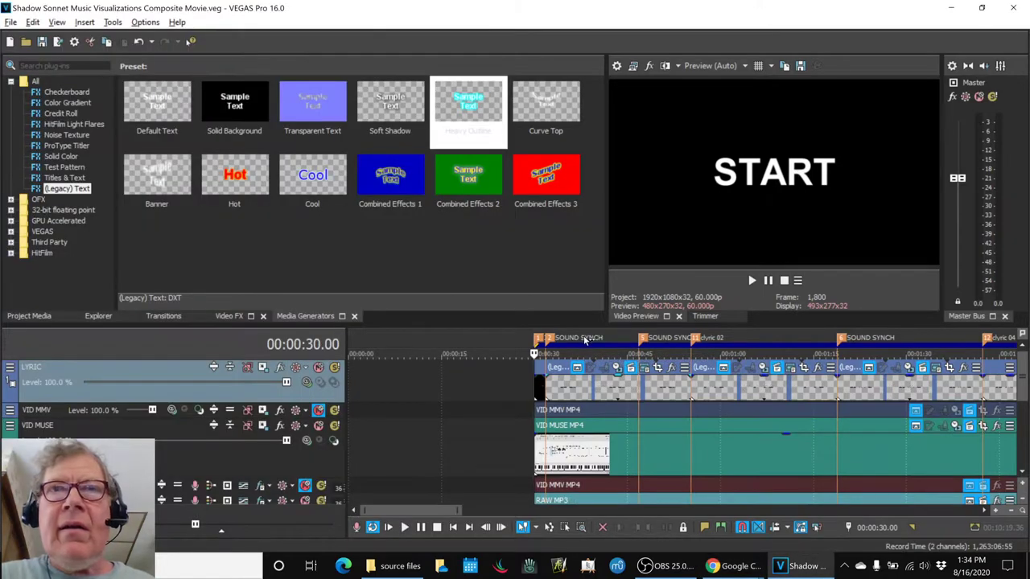
Mute the VID MMV track and check lyric lines at about 0:38, 2:48 and 3:06
click(587, 341)
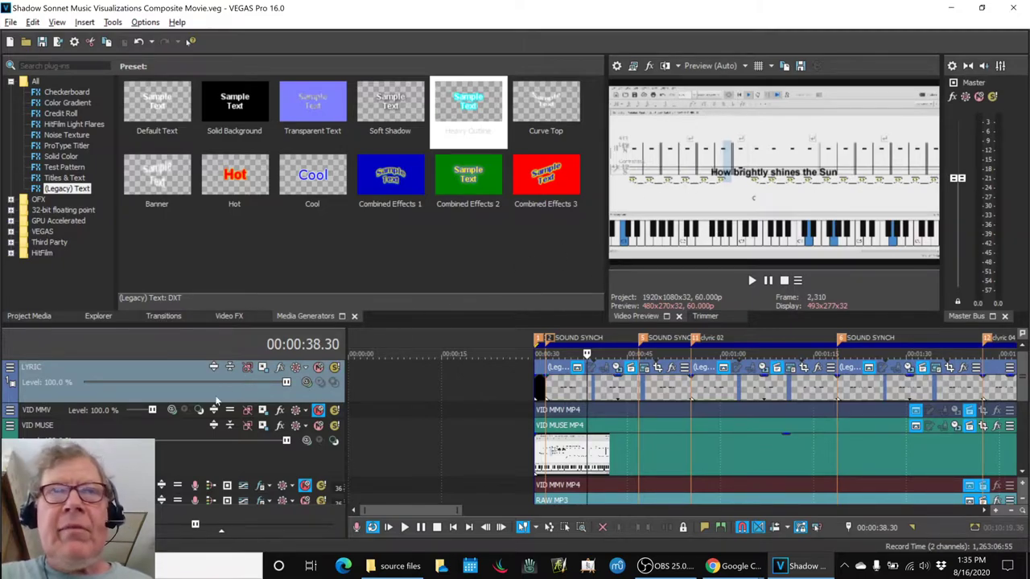
click(319, 411)
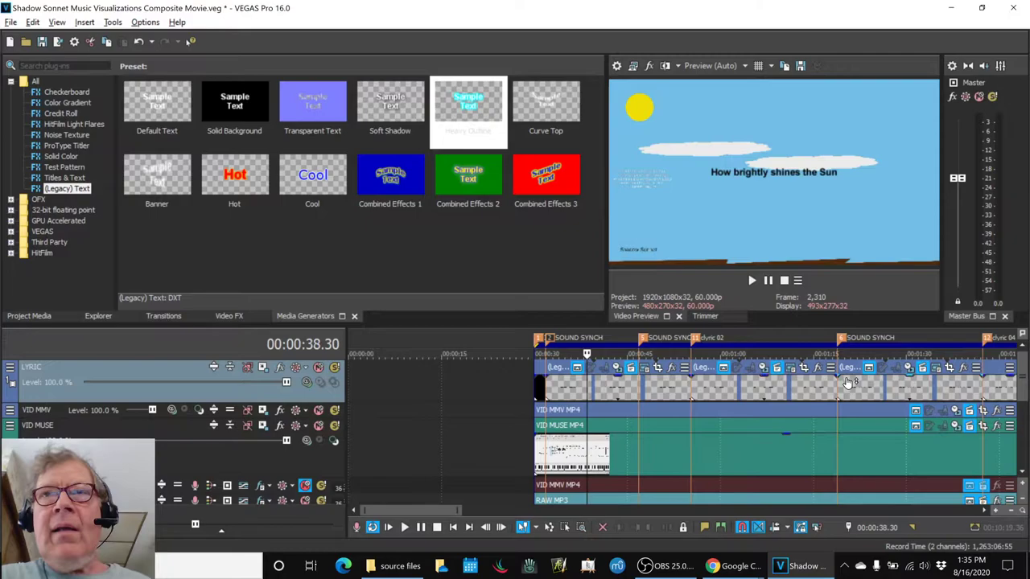
click(872, 342)
click(873, 343)
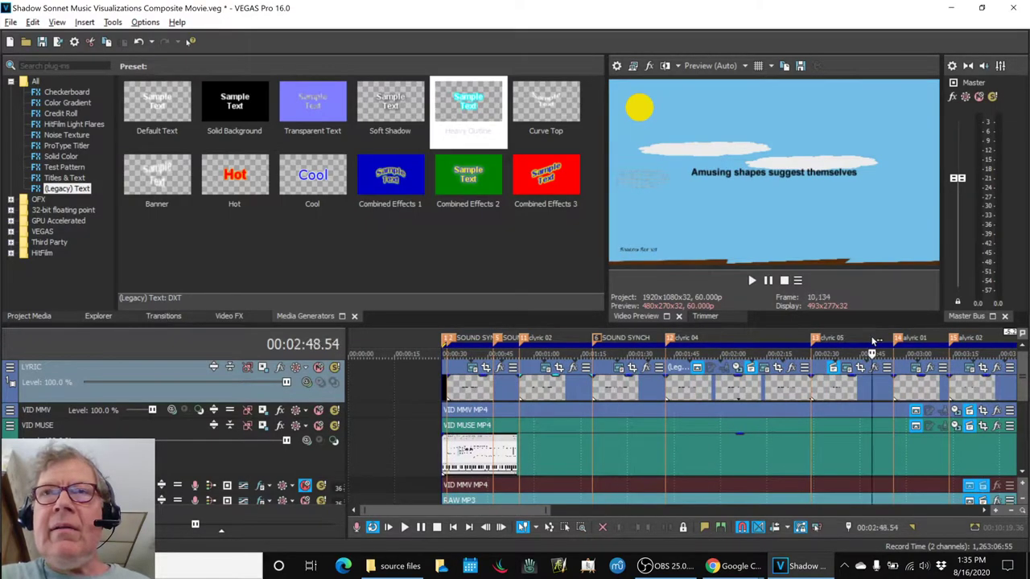
click(925, 343)
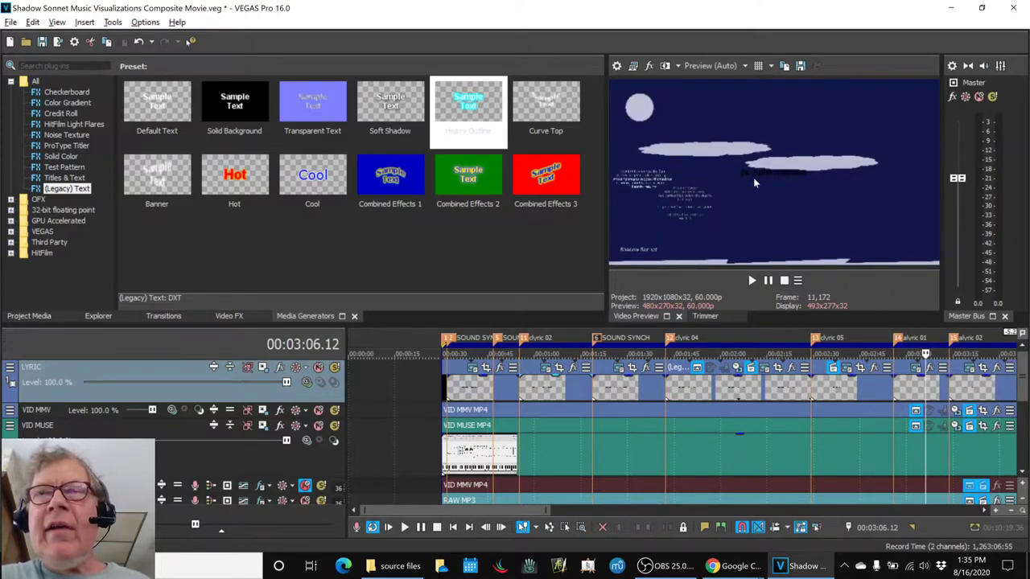
Read the B45 note on changing colours to match scene changes, then return to VEGAS
key(alt+Tab)
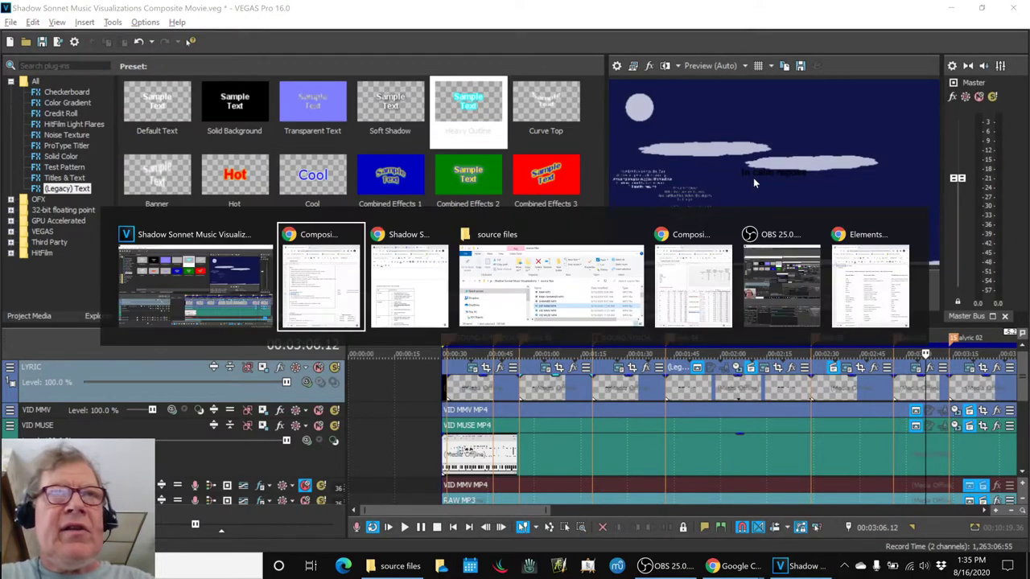
key(Tab)
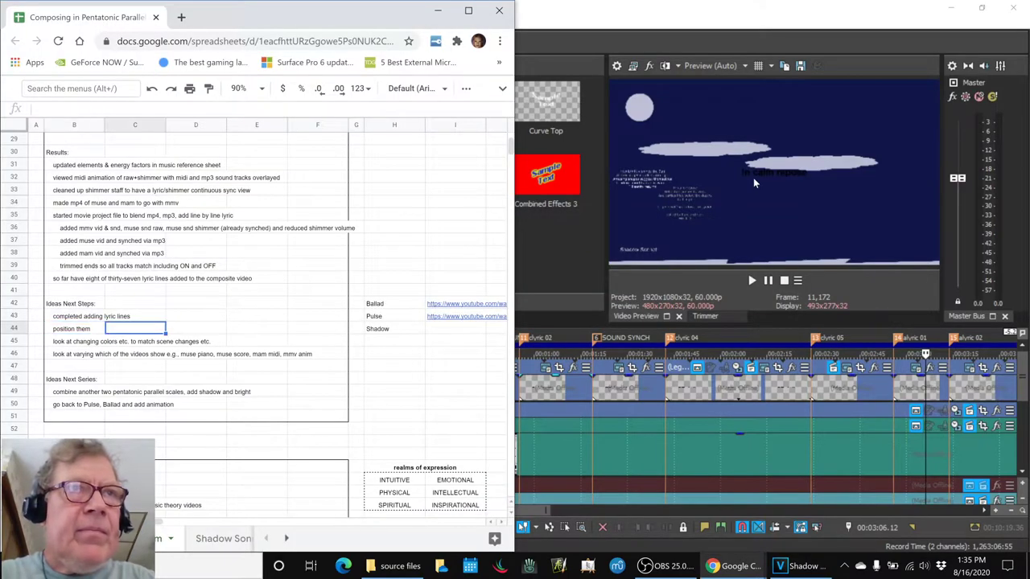
key(Return)
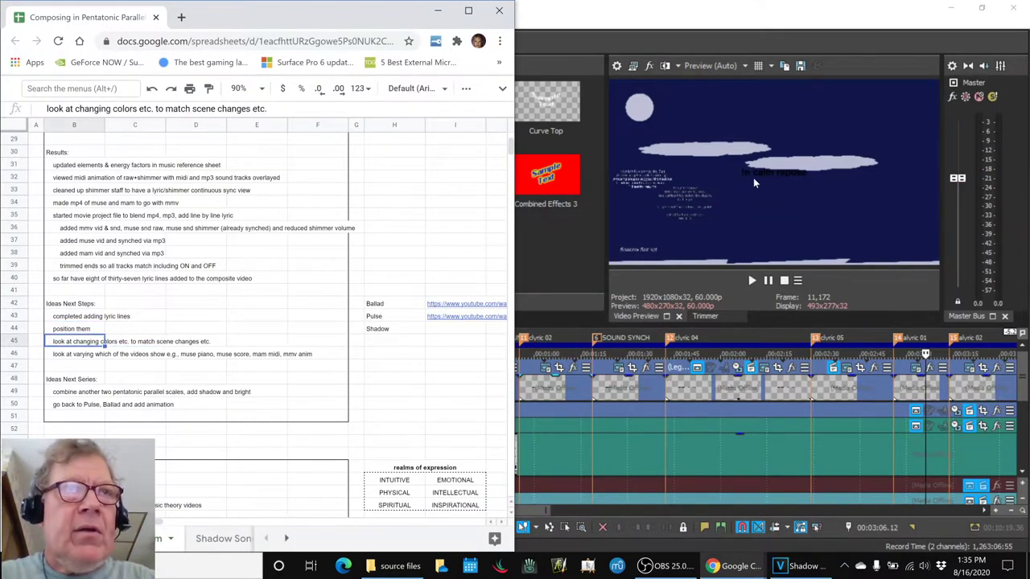
key(alt+Tab)
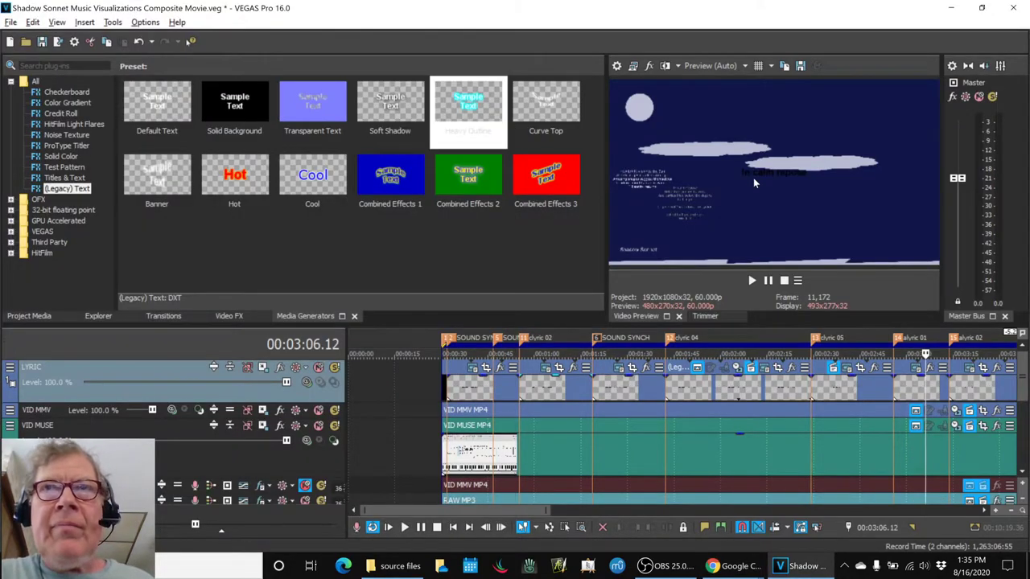
Scroll the Shadow Sonnet timeline to show the LYRIC track's text events up to the four-minute mark
scroll(759, 374, down, 1)
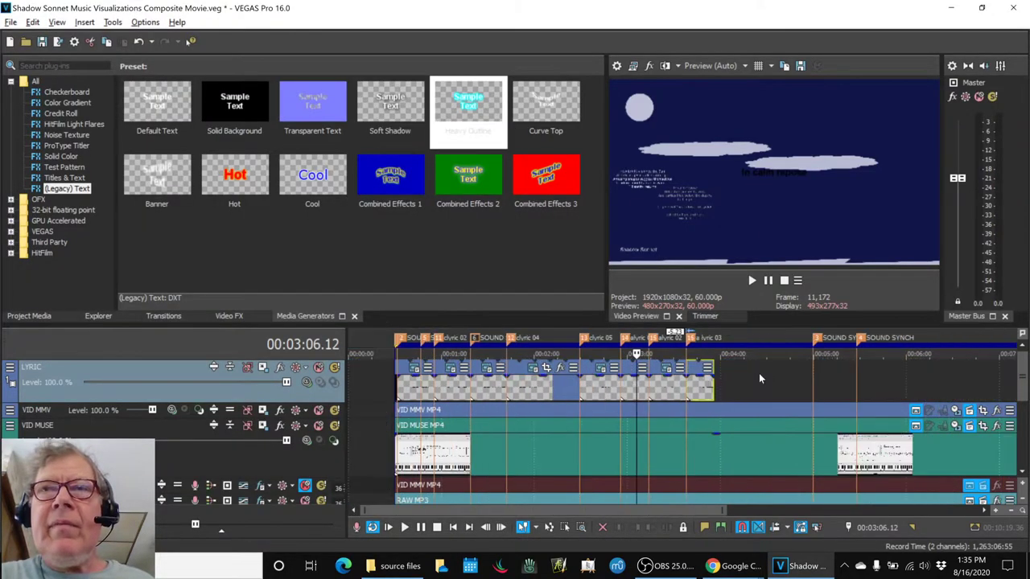
scroll(758, 373, down, 1)
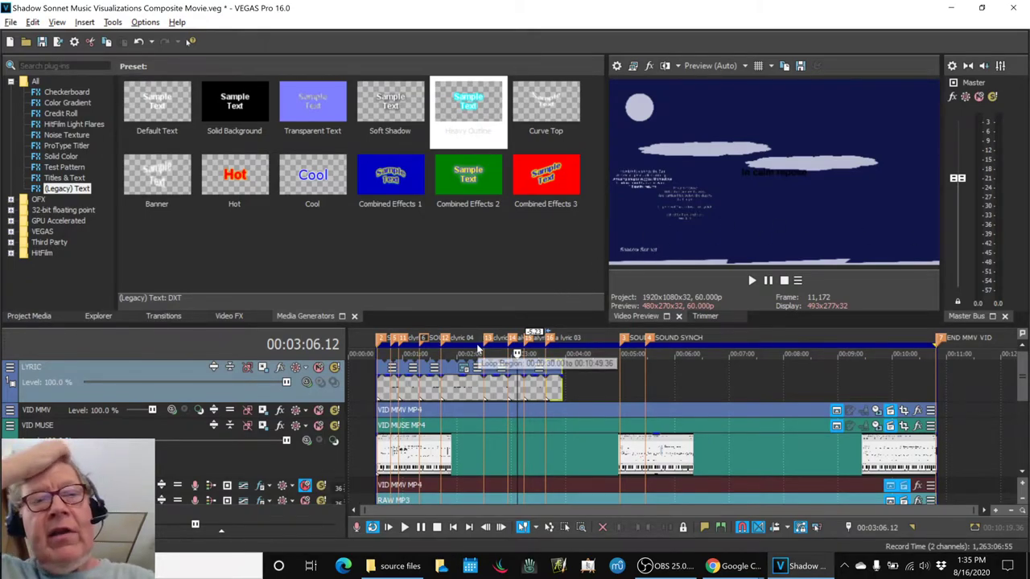
key(alt+Tab)
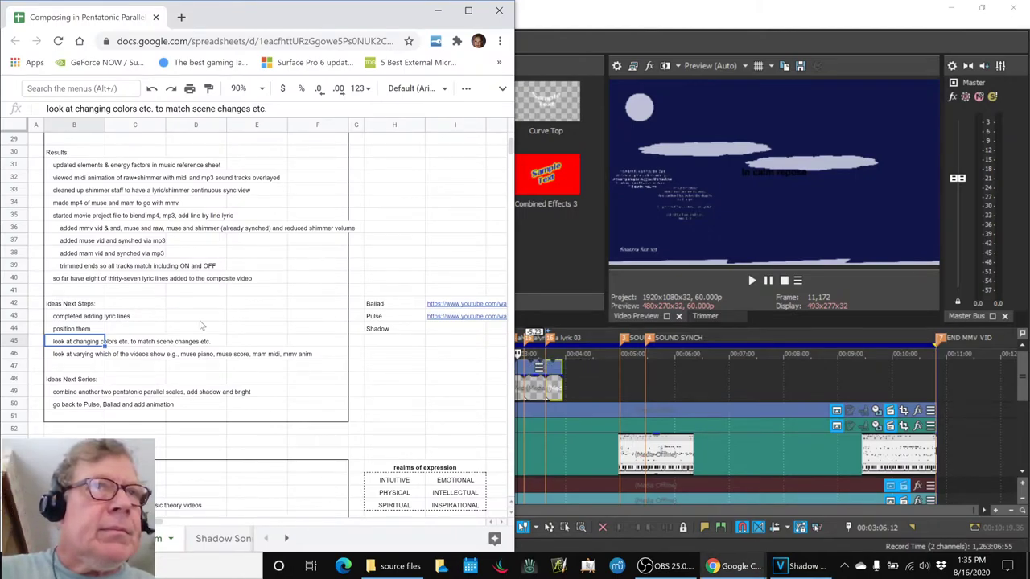
click(78, 357)
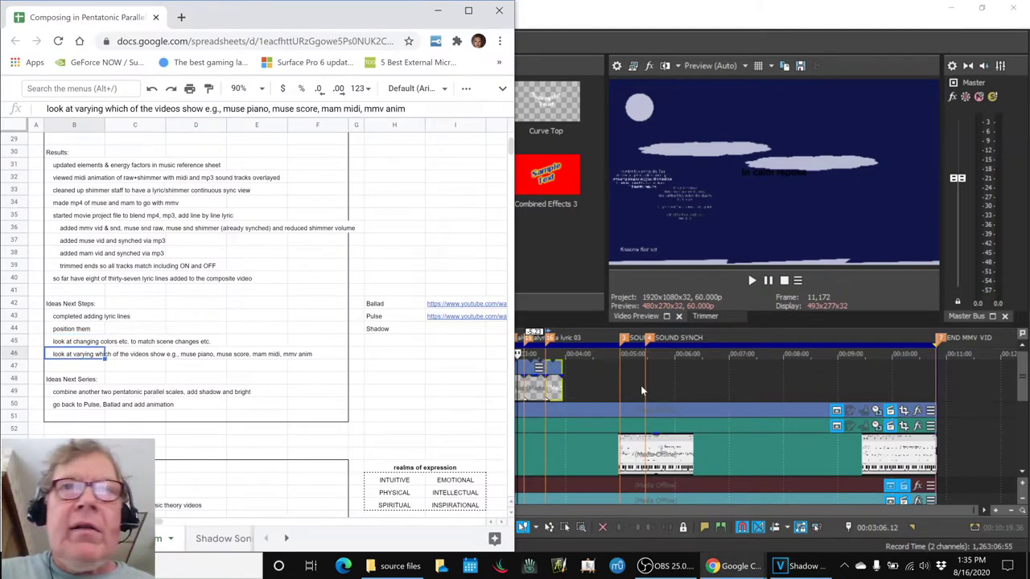
key(alt+Tab)
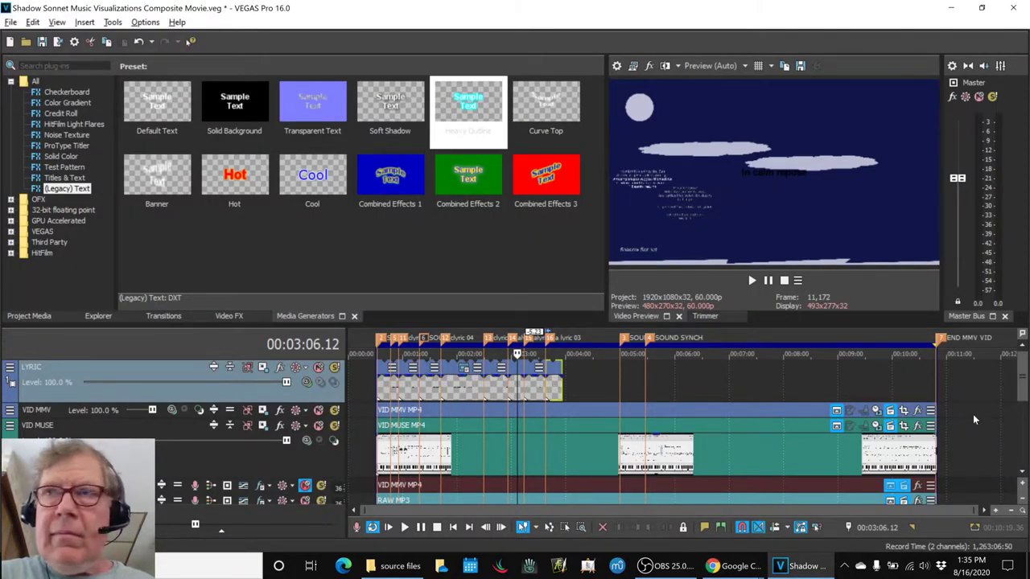
Move the VID MAM track directly below VID MUSE, briefly muting and unmuting VID MUSE
drag(1027, 384, 1023, 406)
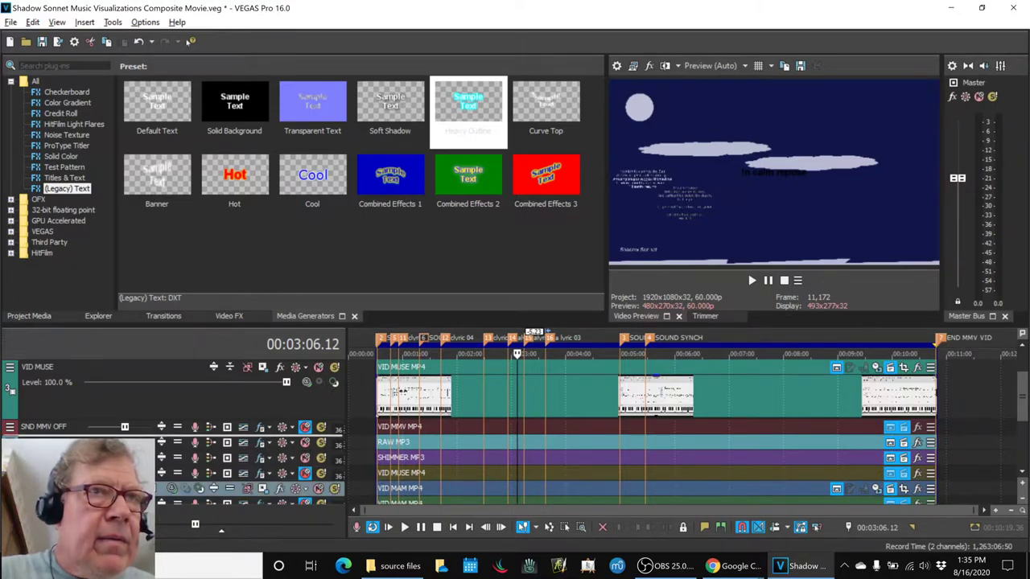
drag(38, 433, 40, 427)
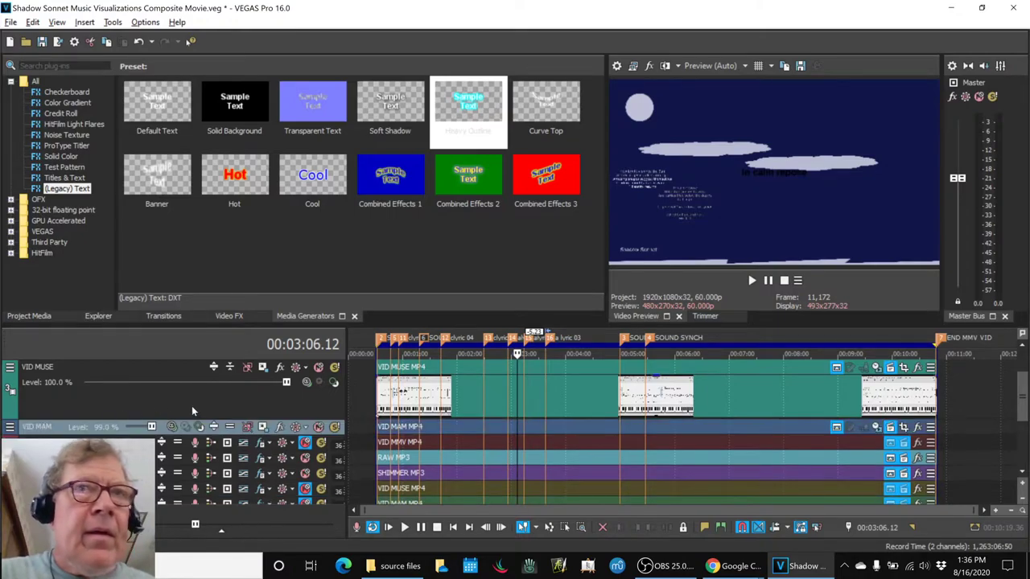
click(318, 367)
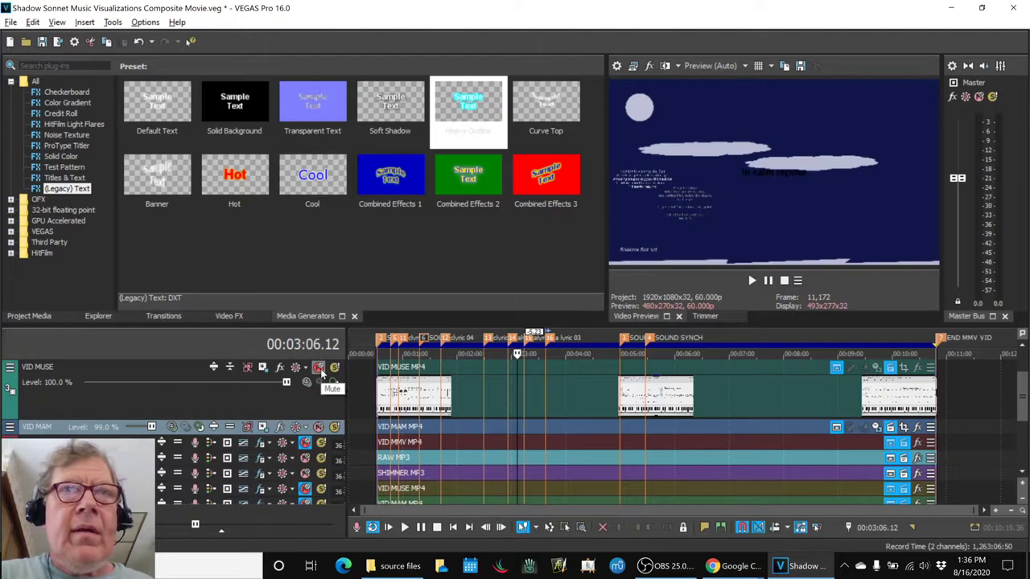
click(318, 368)
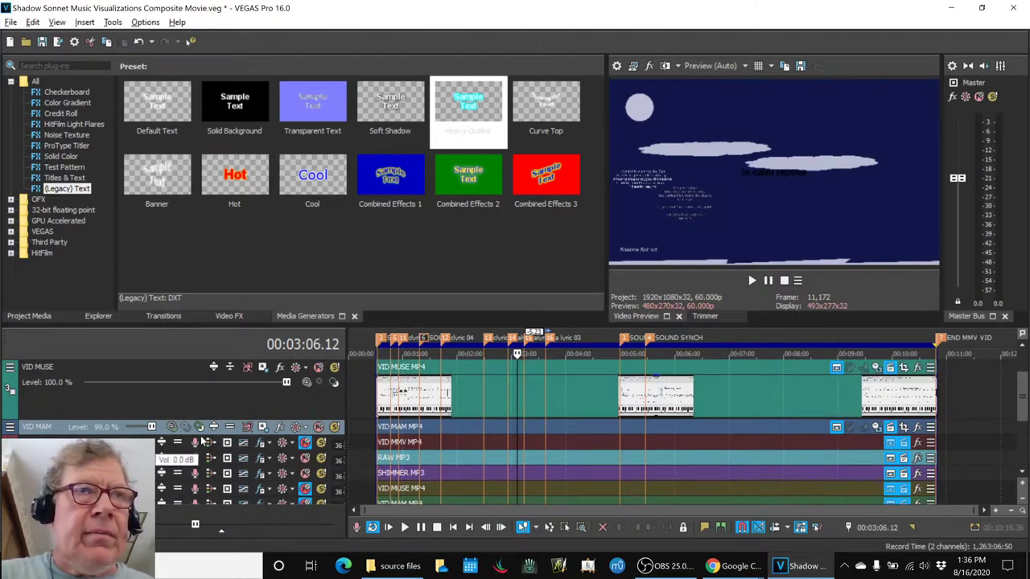
scroll(350, 426, up, 2)
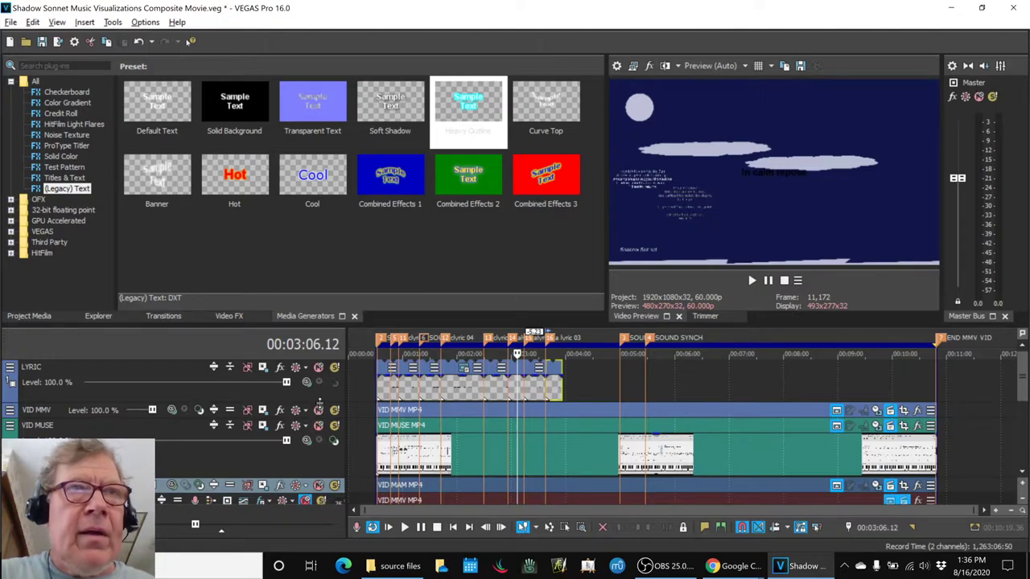
Mute the VID MMV and VID MUSE tracks and move the playhead back to around 00:01:08
click(319, 410)
click(318, 426)
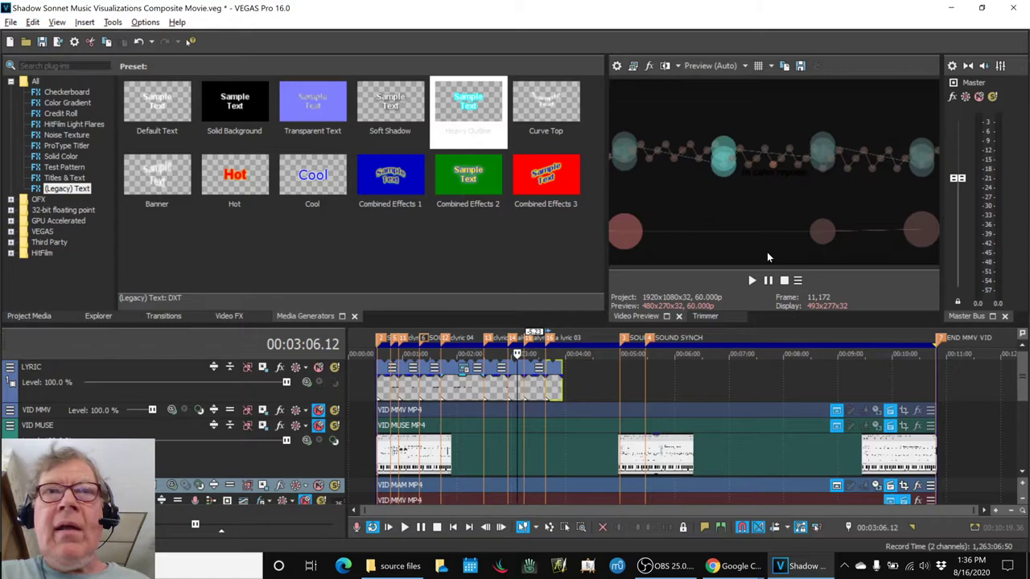
click(435, 341)
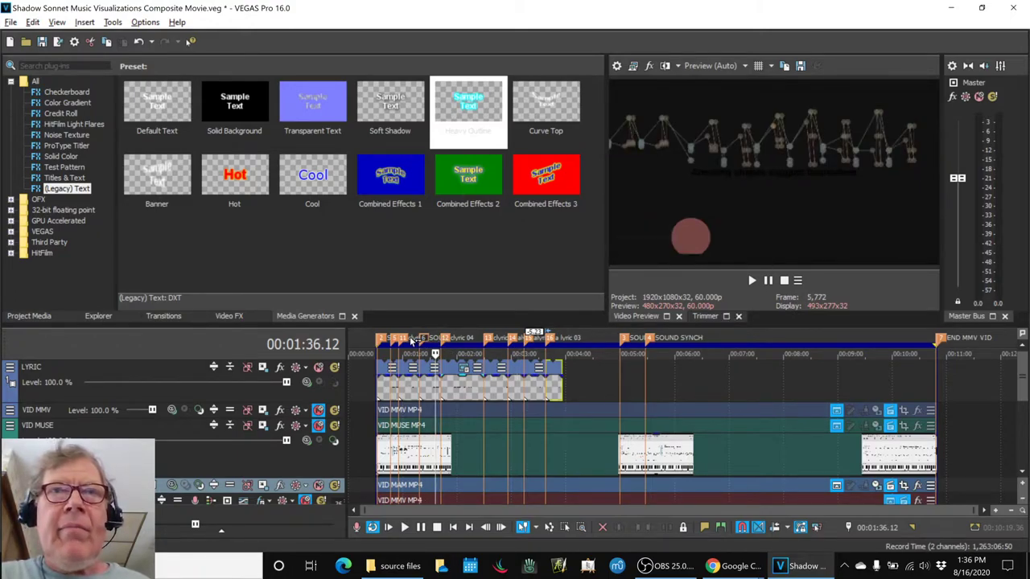
click(410, 341)
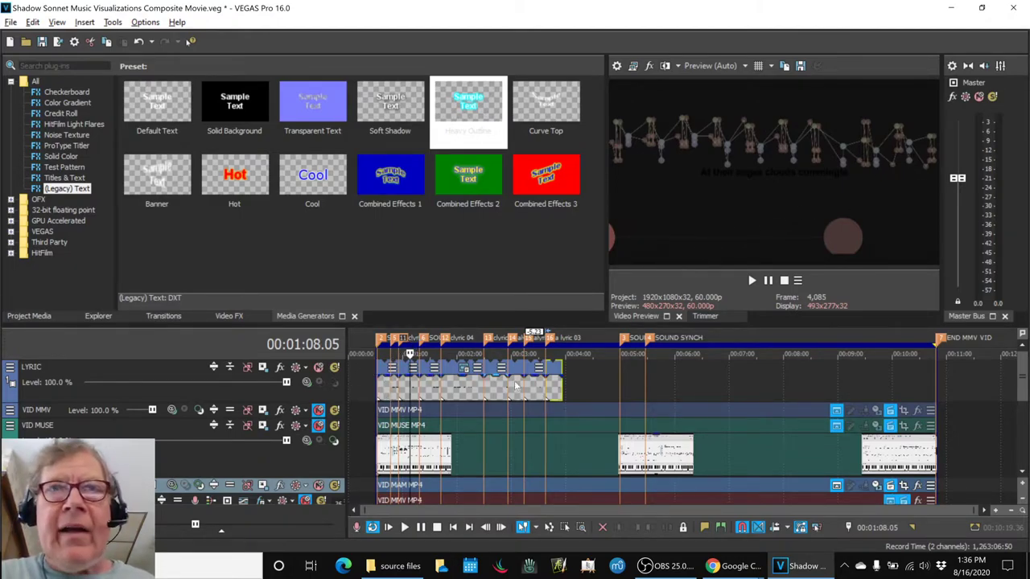
Zoom in, park the playhead at 00:01:04.18, and open the 'At their edges clouds commingle' text settings
scroll(454, 374, up, 3)
scroll(454, 375, up, 3)
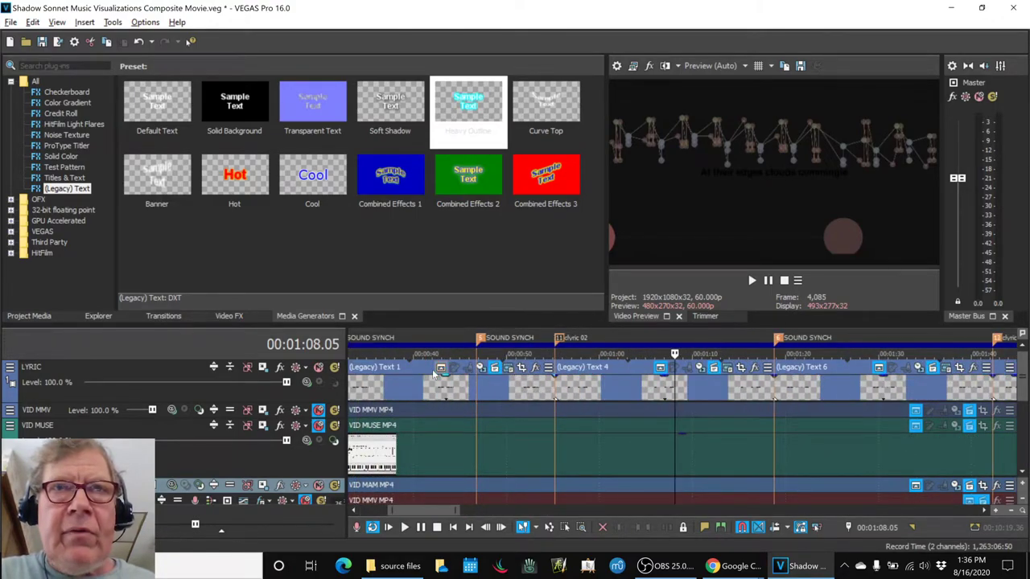
click(639, 338)
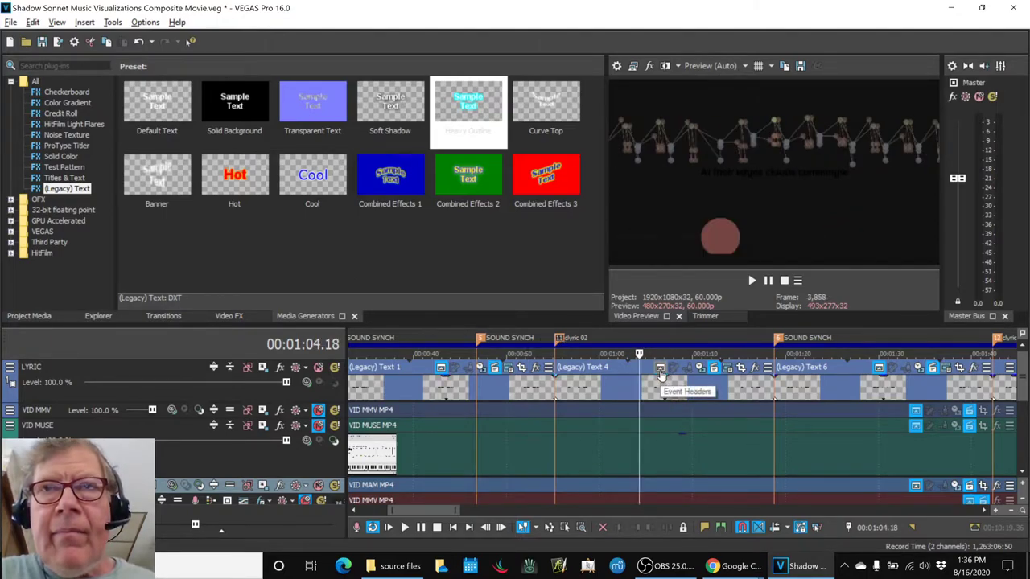
scroll(661, 372, up, 3)
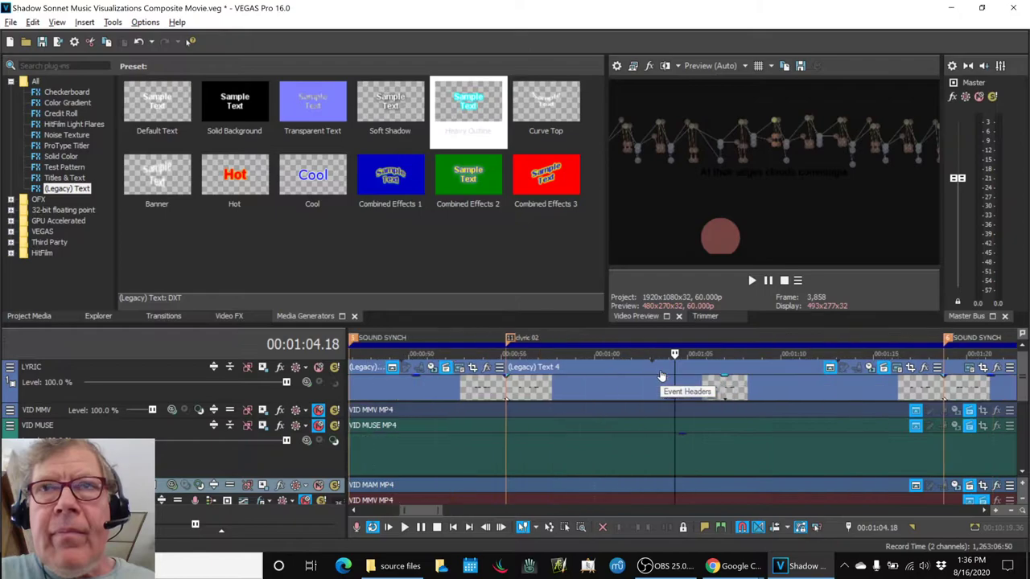
click(896, 368)
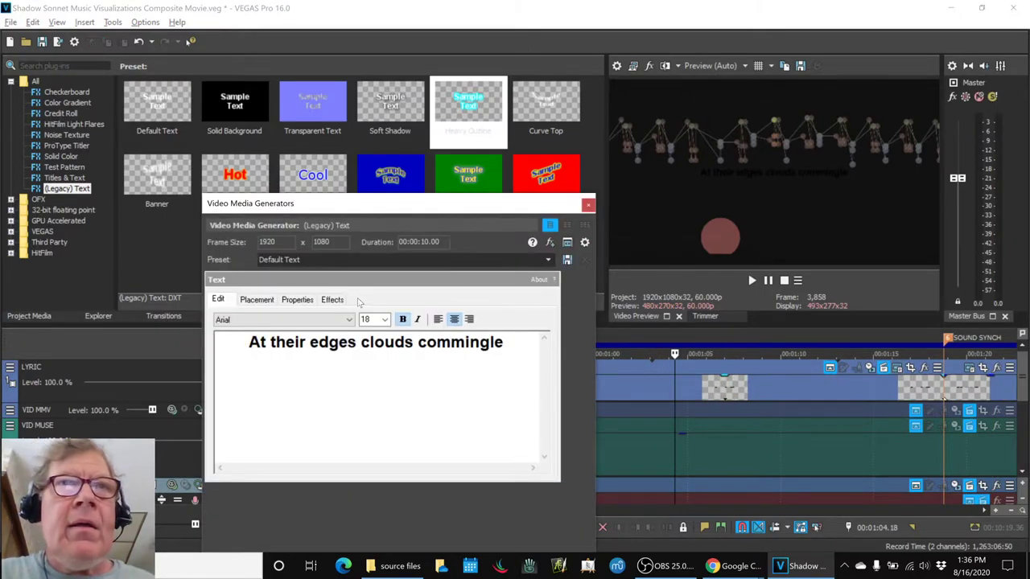
Try Text Color G 255 (green), revert G to 0 for black text, and close the settings
click(303, 302)
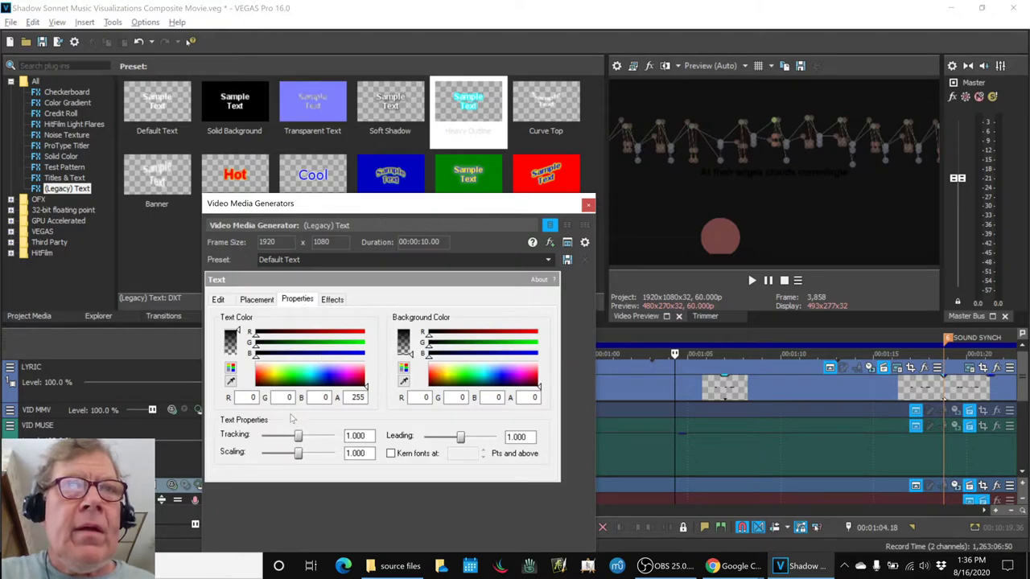
text(255)
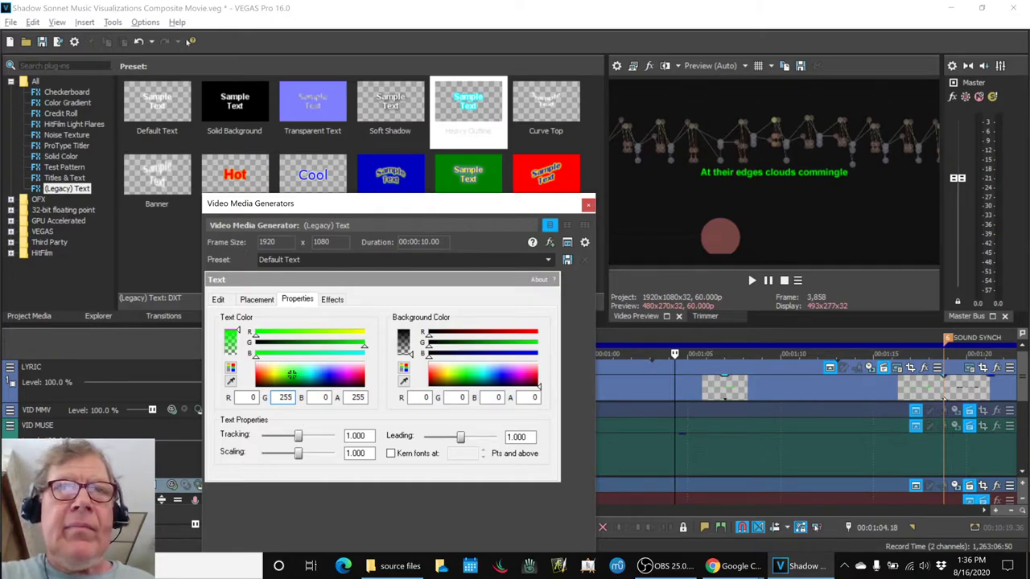
key(BackSpace)
key(BackSpace)
key(BackSpace)
text(0)
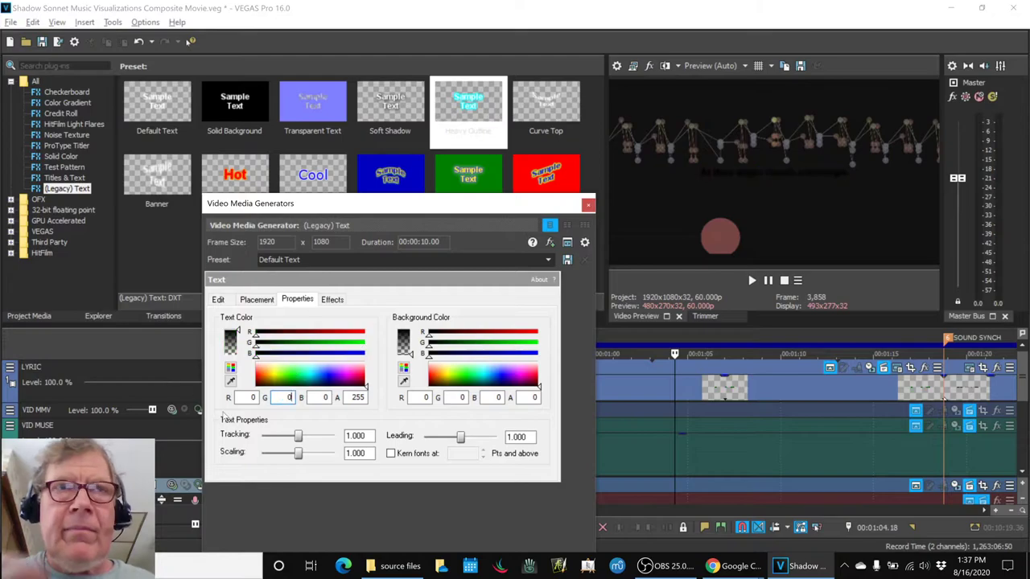
click(588, 203)
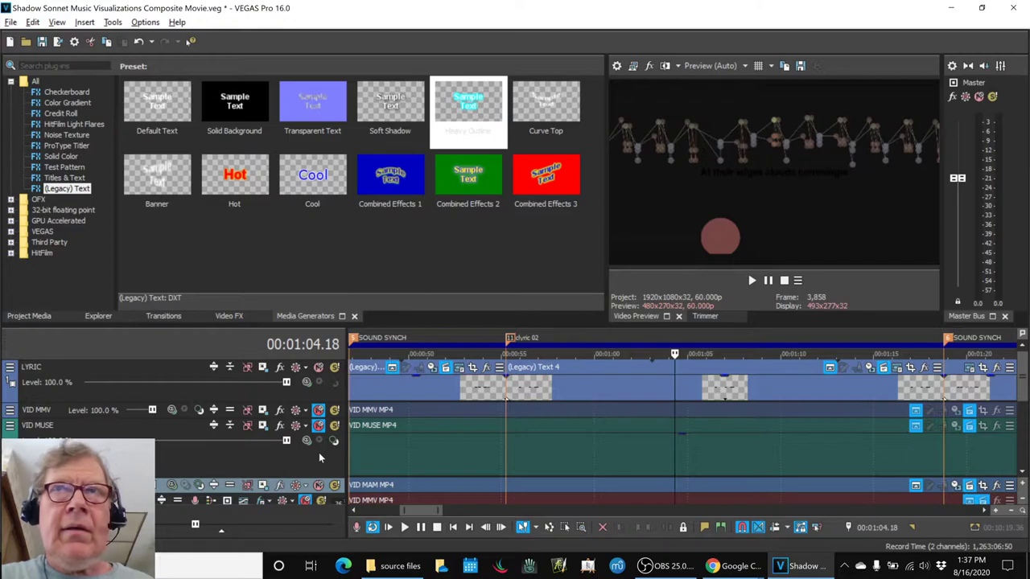
Unmute VID MUSE and play the clouds lyric section from 00:00:59.57
click(318, 427)
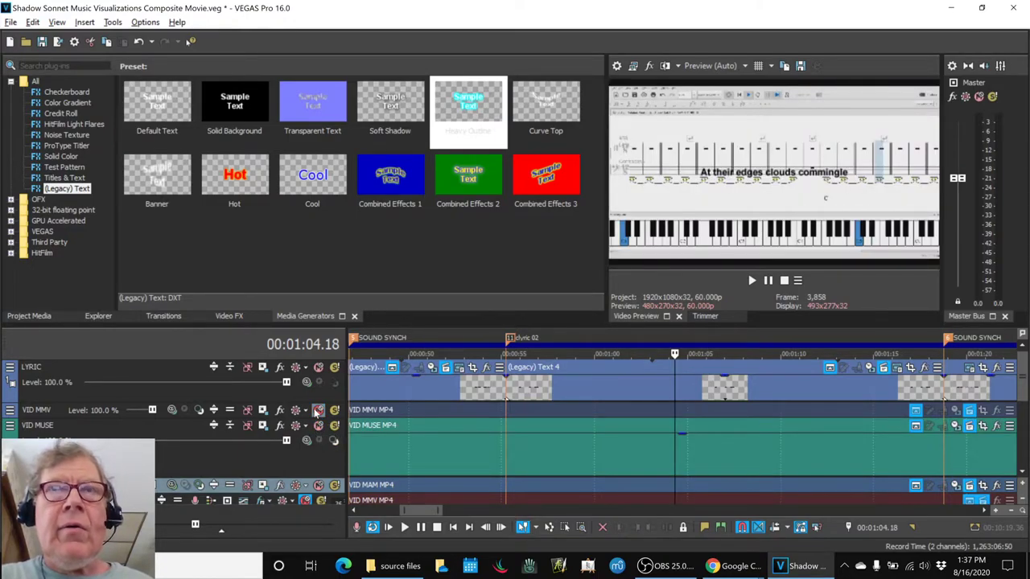
click(594, 335)
key(space)
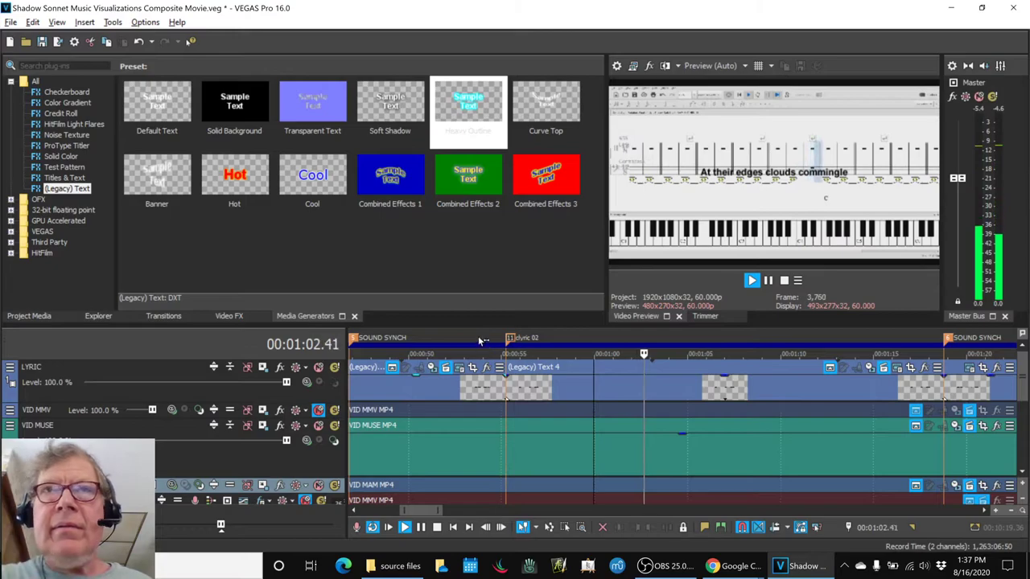
key(space)
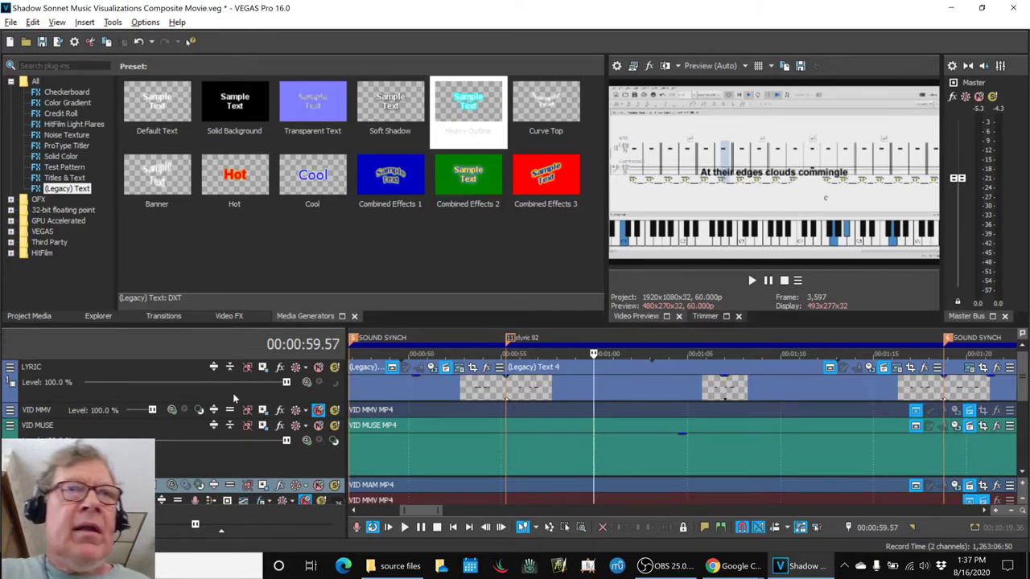
Replay the clouds lyric section, then switch to the Google Sheets notes
key(space)
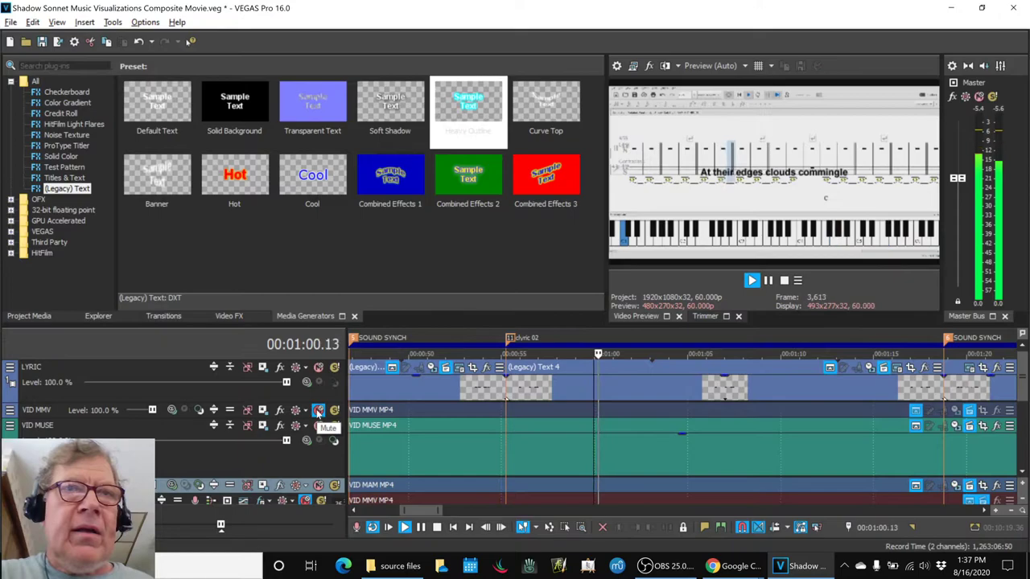
key(space)
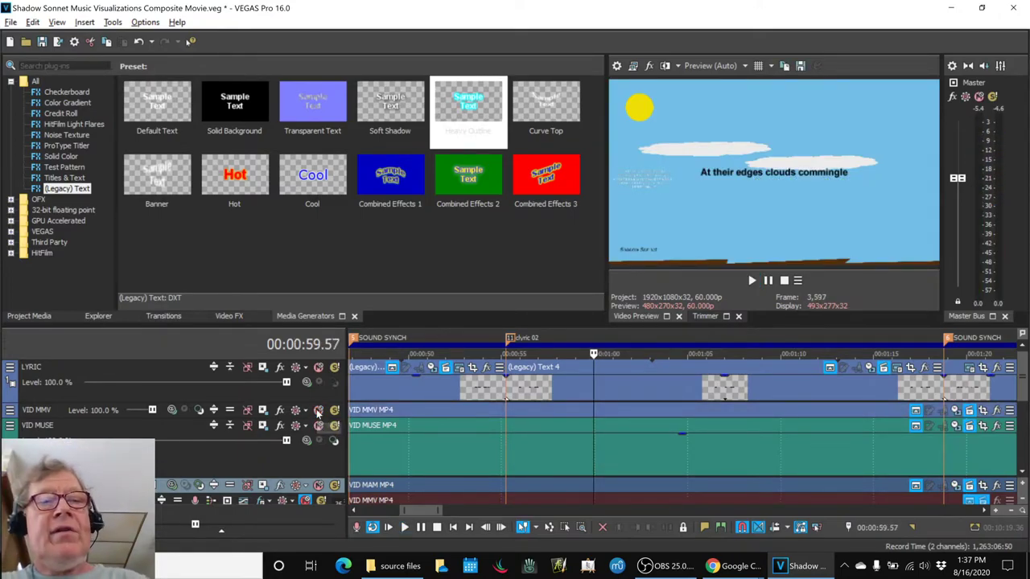
key(alt+Tab)
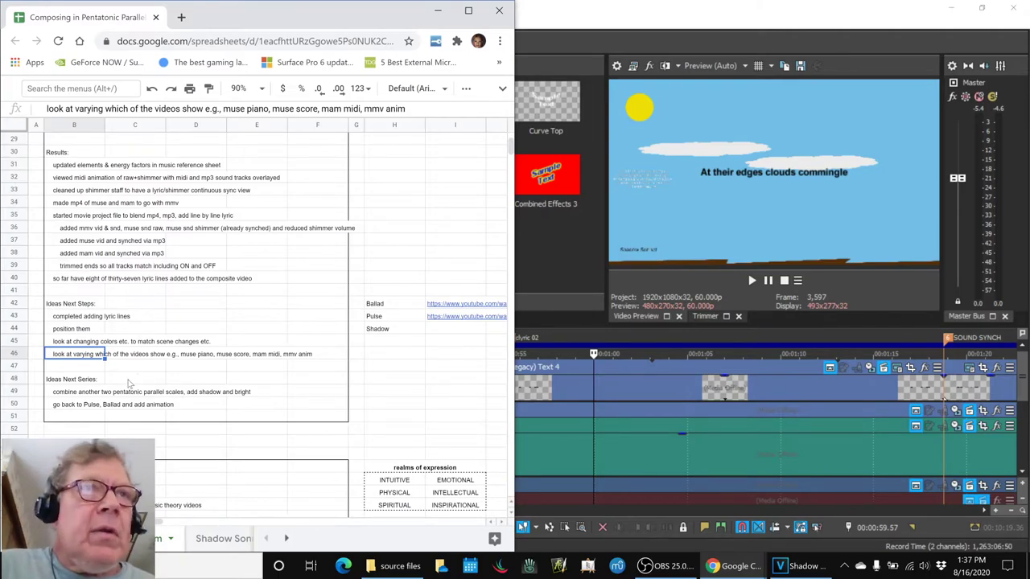
Read the Reflection notes in cells B20 and B21, then return to the VEGAS Pro project
click(130, 375)
scroll(127, 384, up, 5)
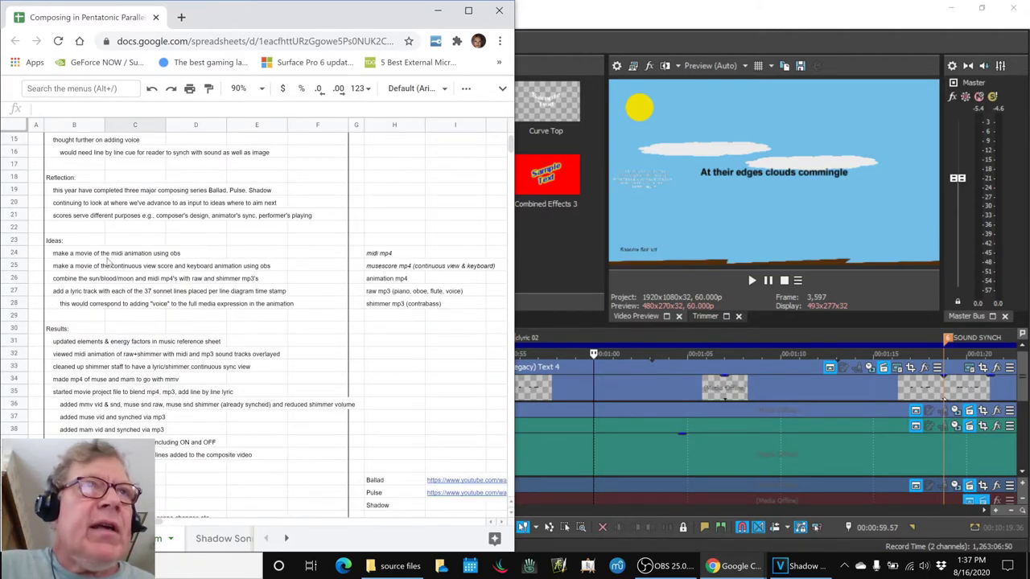
click(59, 191)
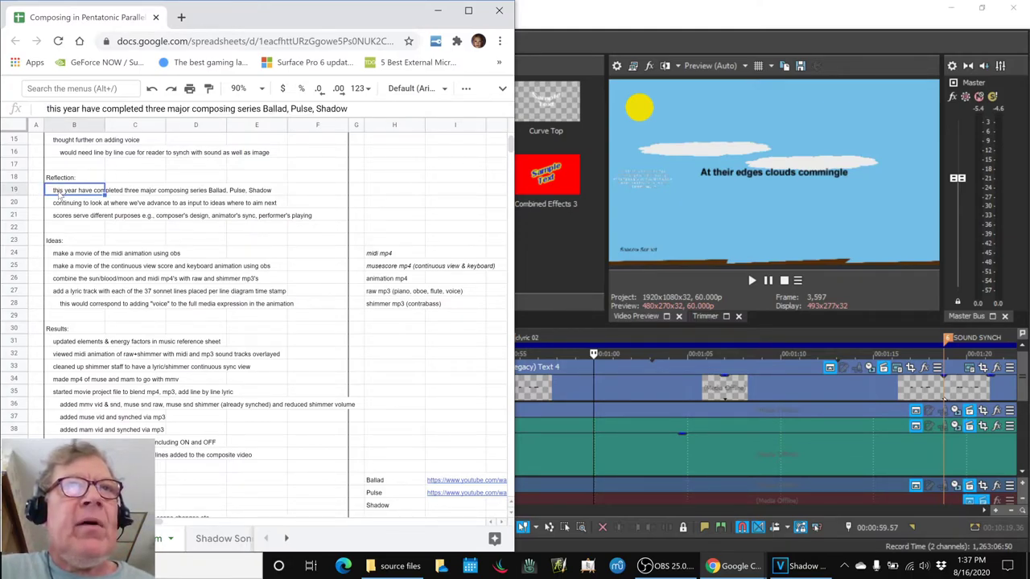
click(58, 206)
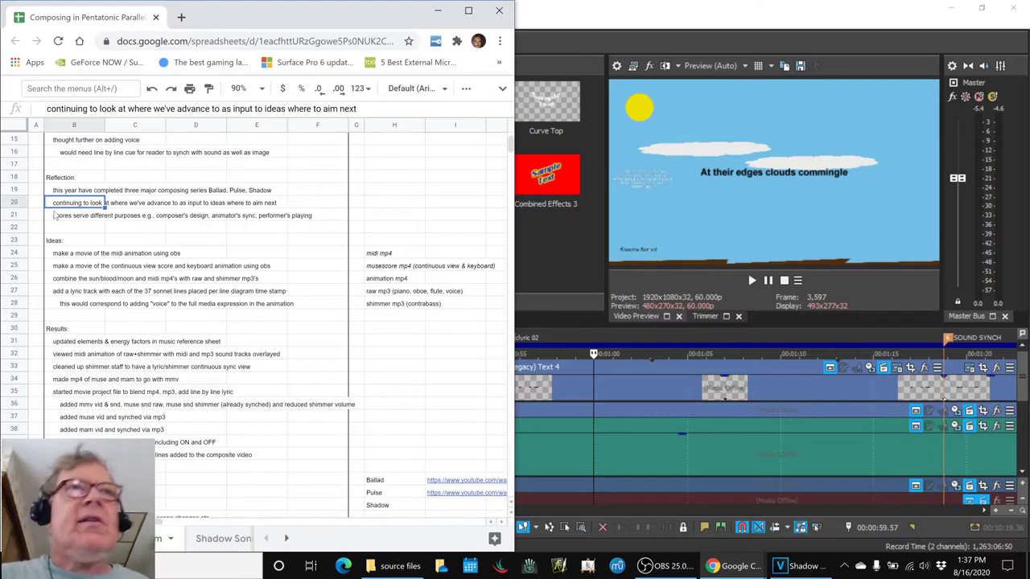
click(57, 217)
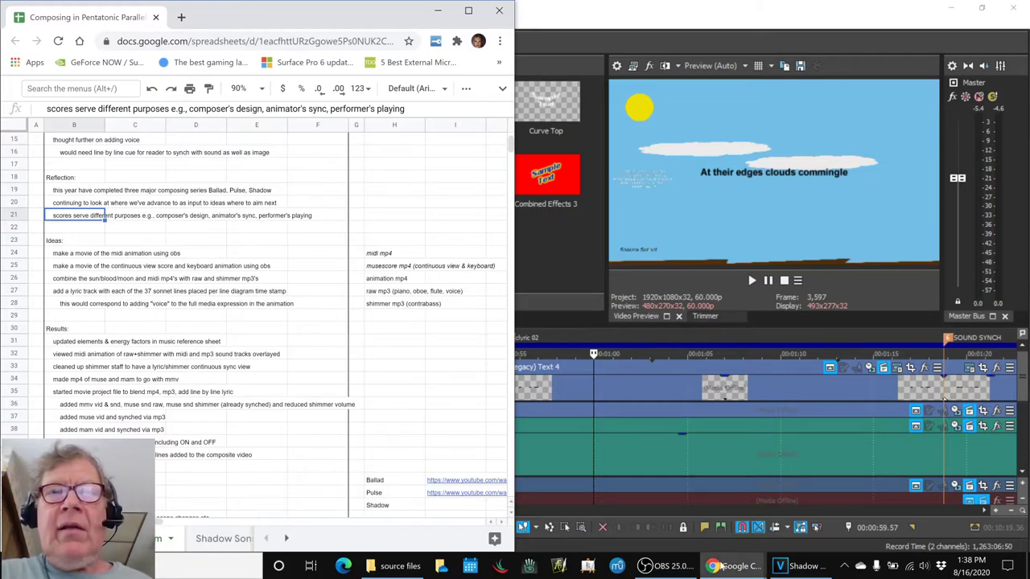
click(568, 309)
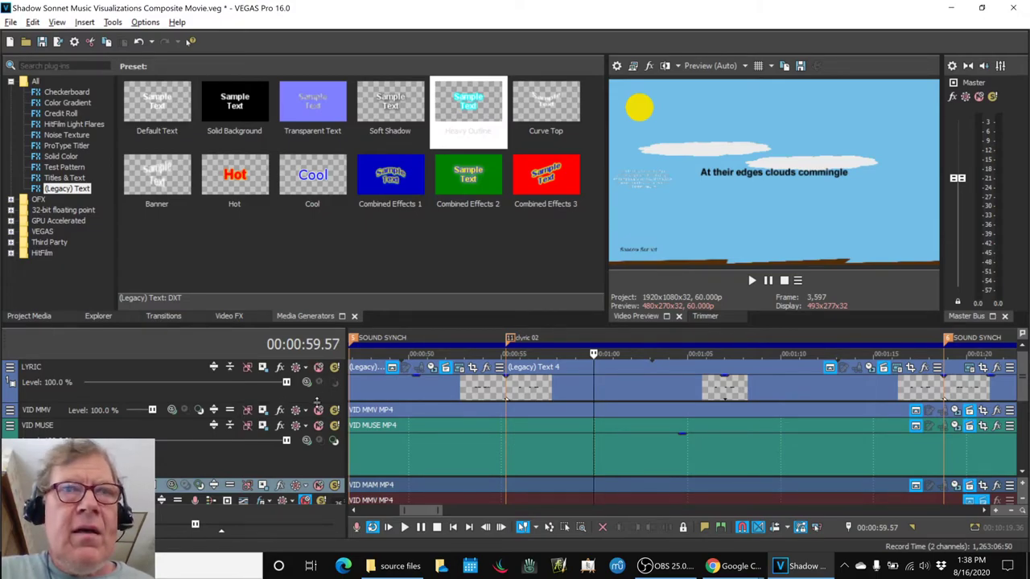
Mute VID MMV and jump the playhead to the Lyric 02 marker at 00:00:55.15
click(318, 410)
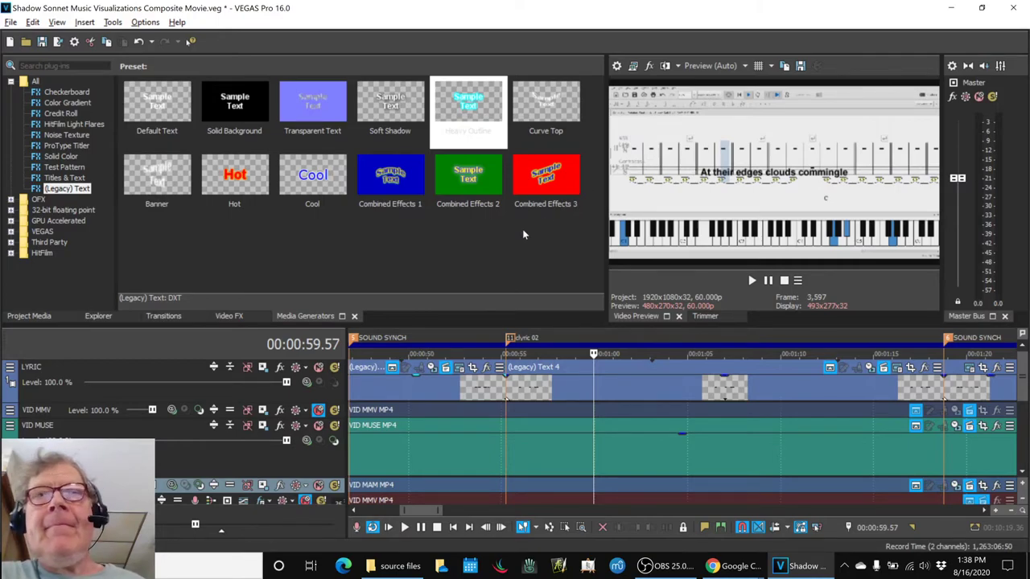
key(alt+Tab)
key(alt+Tab)
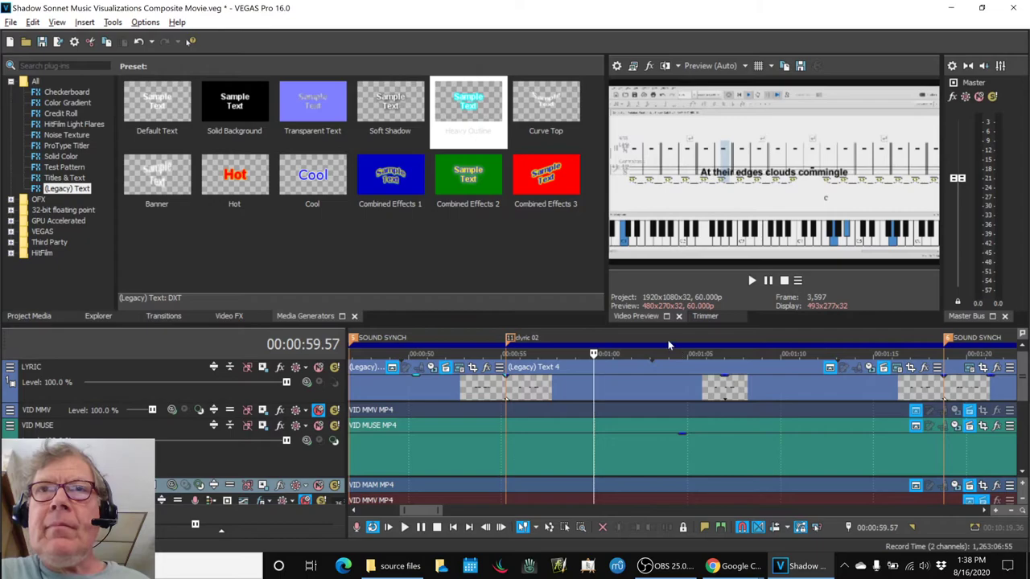
click(508, 339)
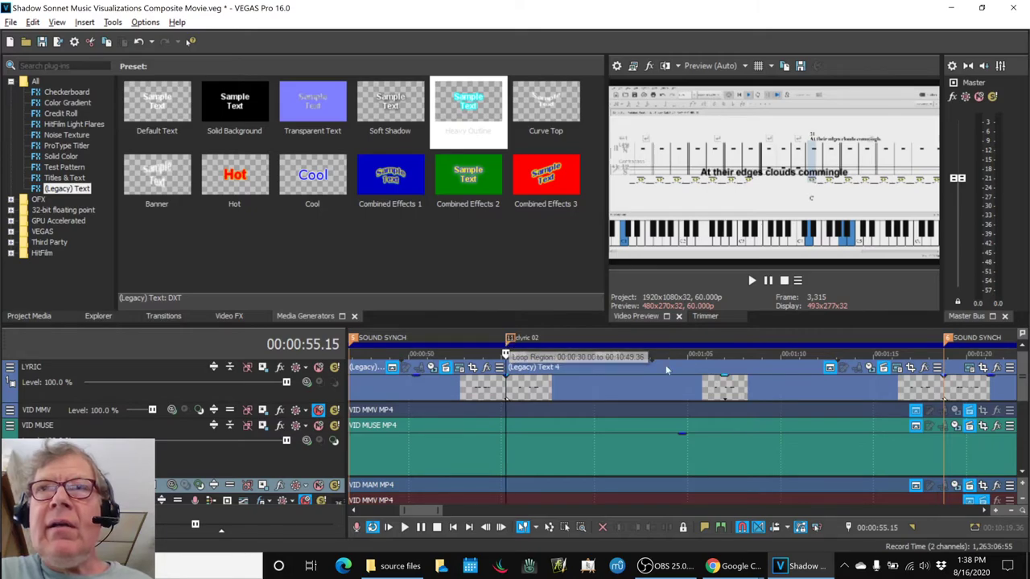
Zoom out and check lyric markers at 1:18, near 3:37 and at 3:13
scroll(785, 383, down, 2)
scroll(785, 383, down, 1)
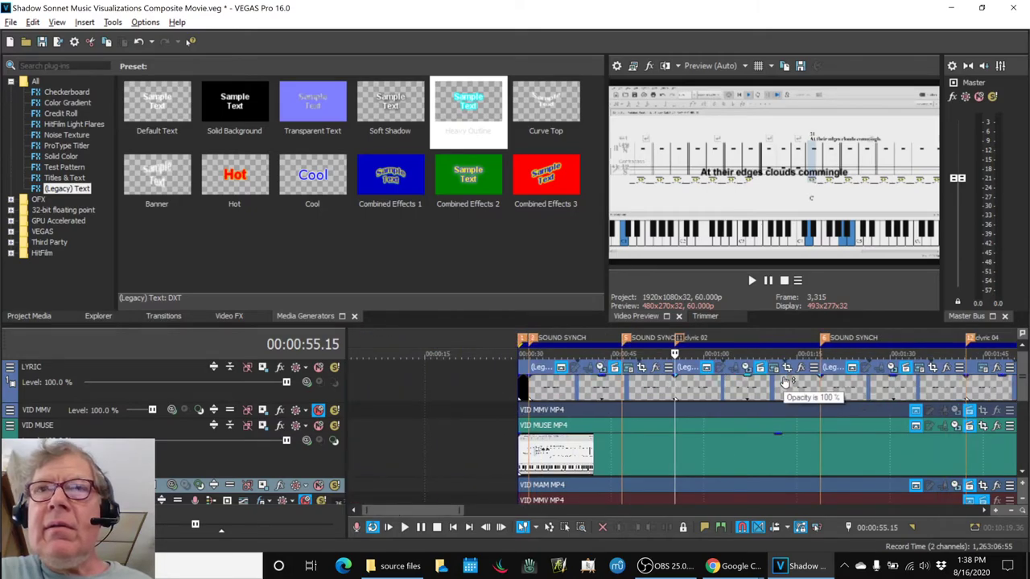
click(822, 341)
scroll(822, 341, down, 3)
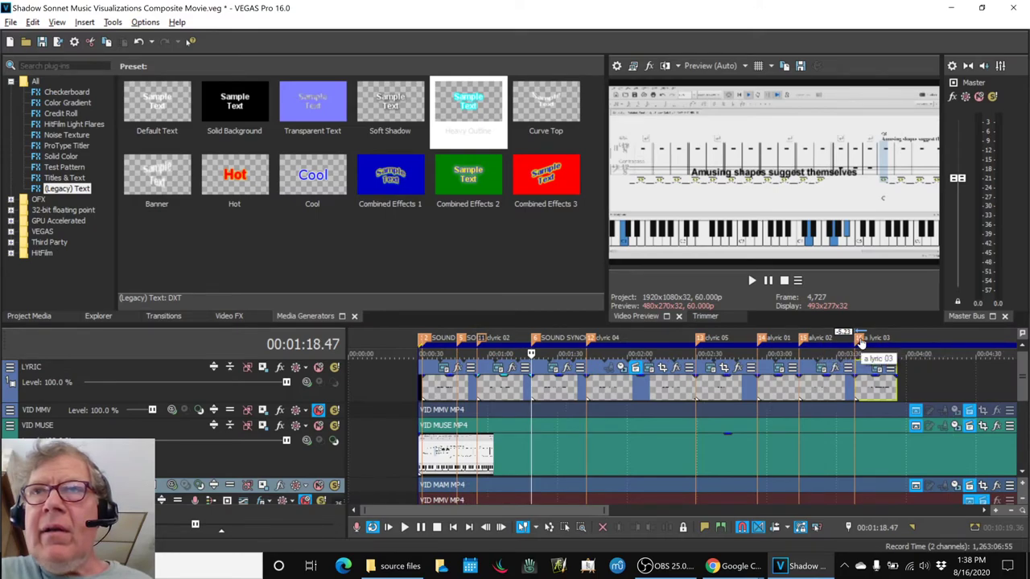
click(857, 339)
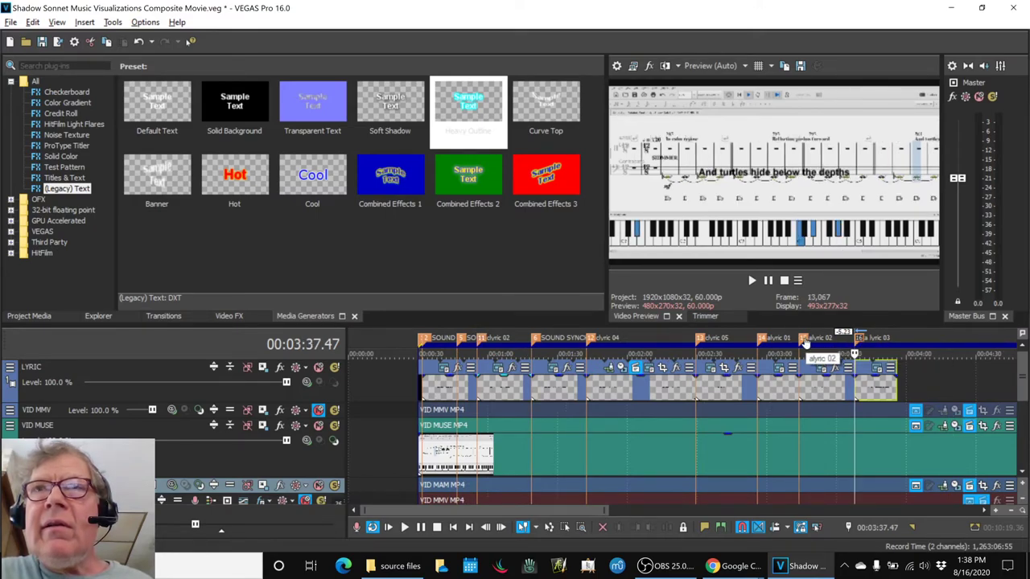
click(804, 339)
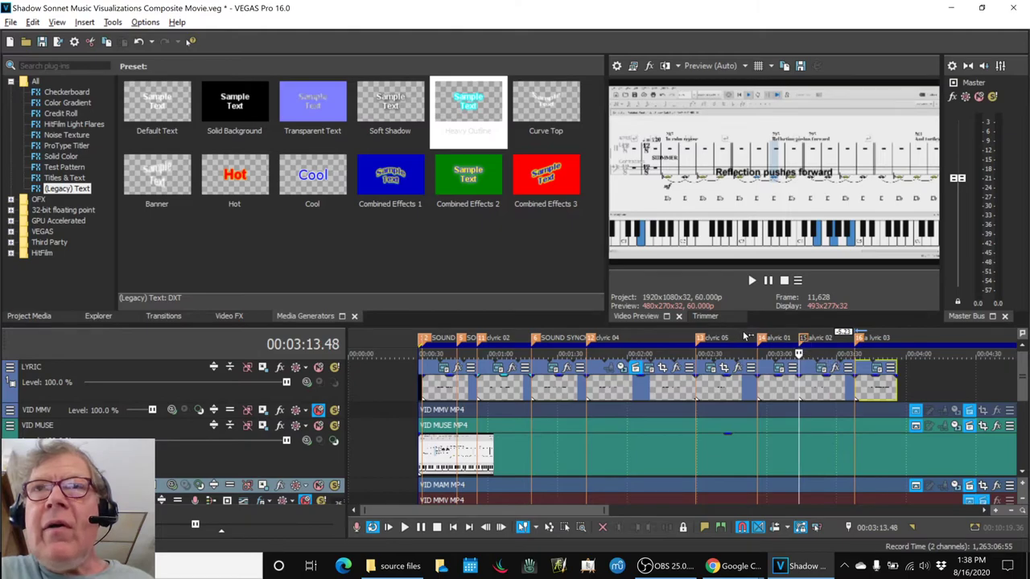
Check 'In calm repose', unmute VID MMV, and set the playhead to 'Till sanity returns' at 00:02:52.09
click(761, 340)
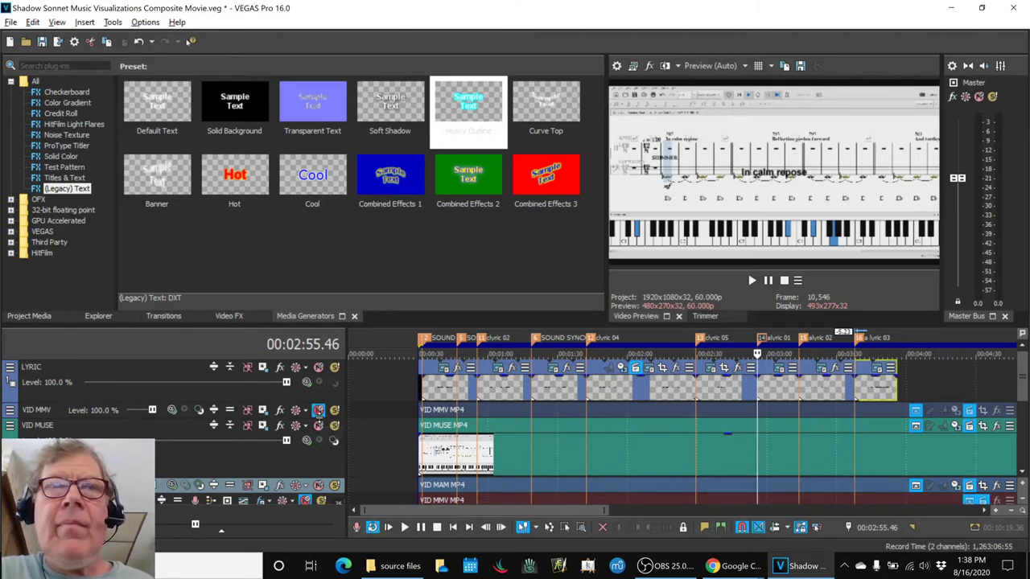
click(318, 411)
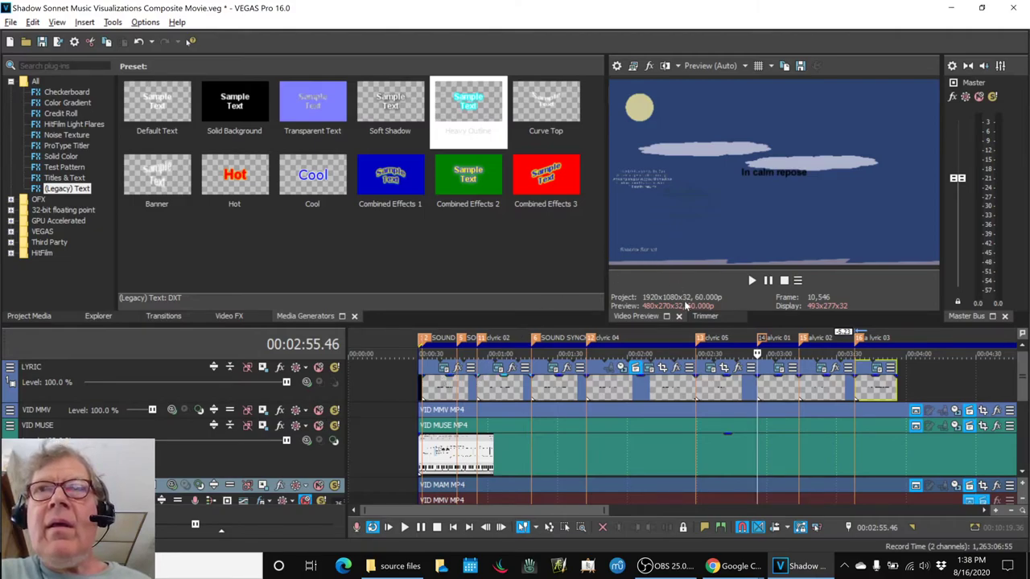
click(747, 335)
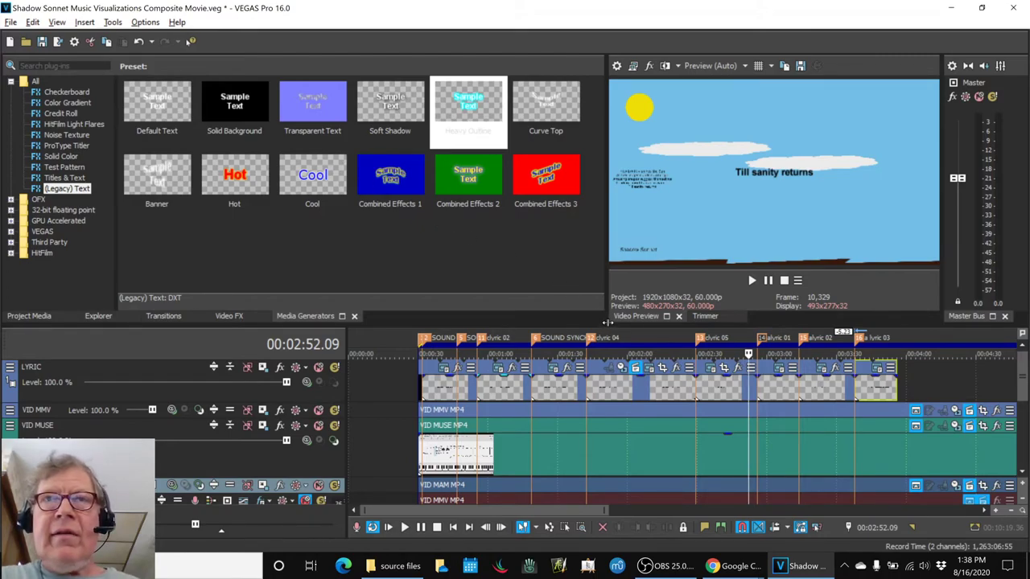
Enlarge the Video Preview to fill most of the window and move to 'How brightly shines the Sun'
drag(606, 324, 462, 332)
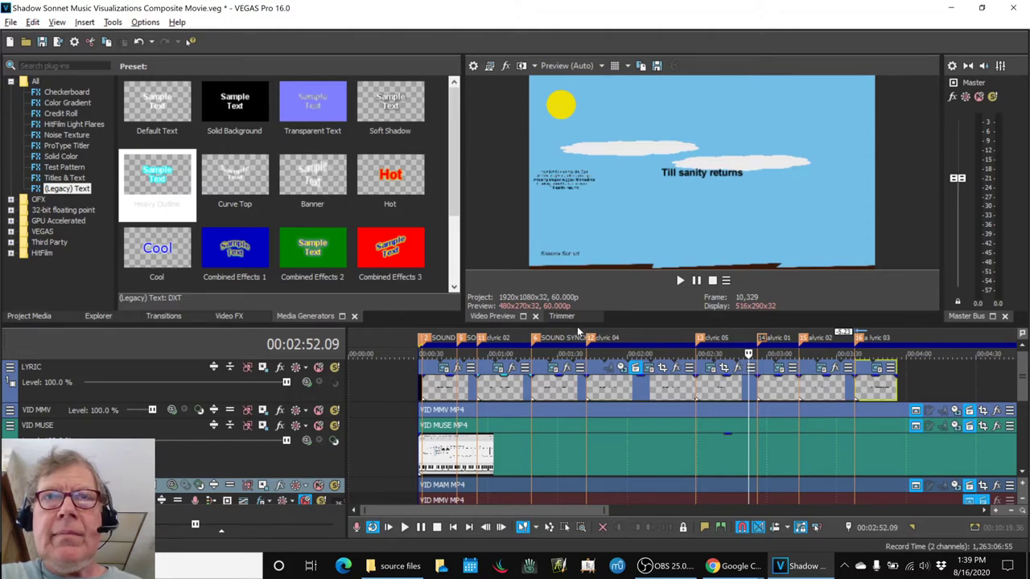
drag(577, 323, 546, 433)
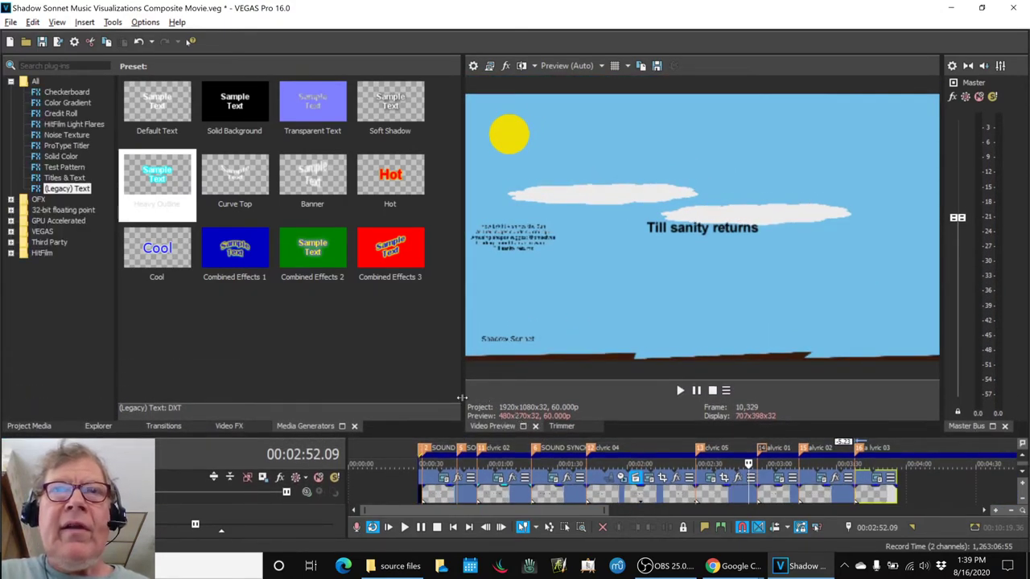
drag(459, 398, 314, 402)
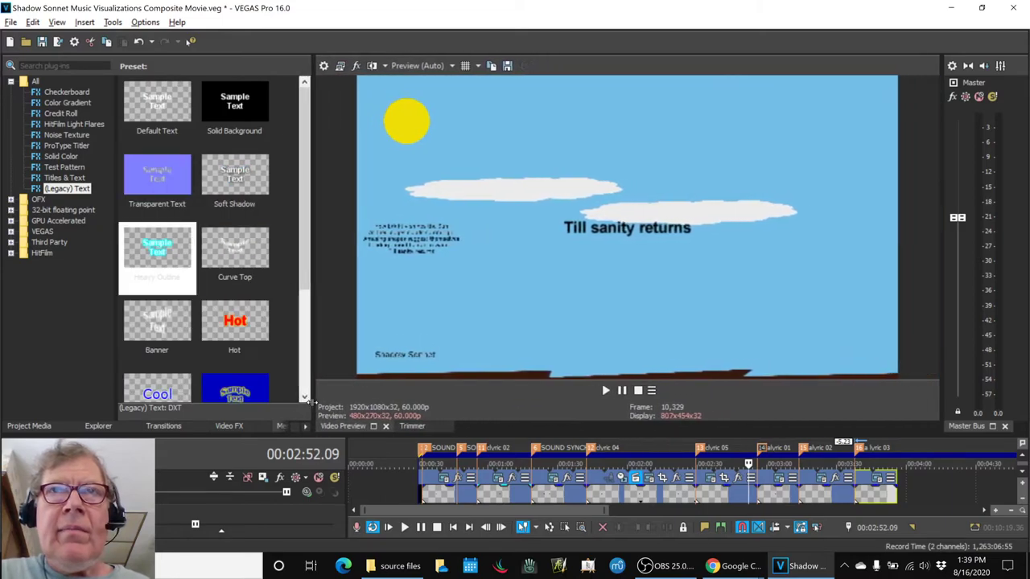
click(470, 443)
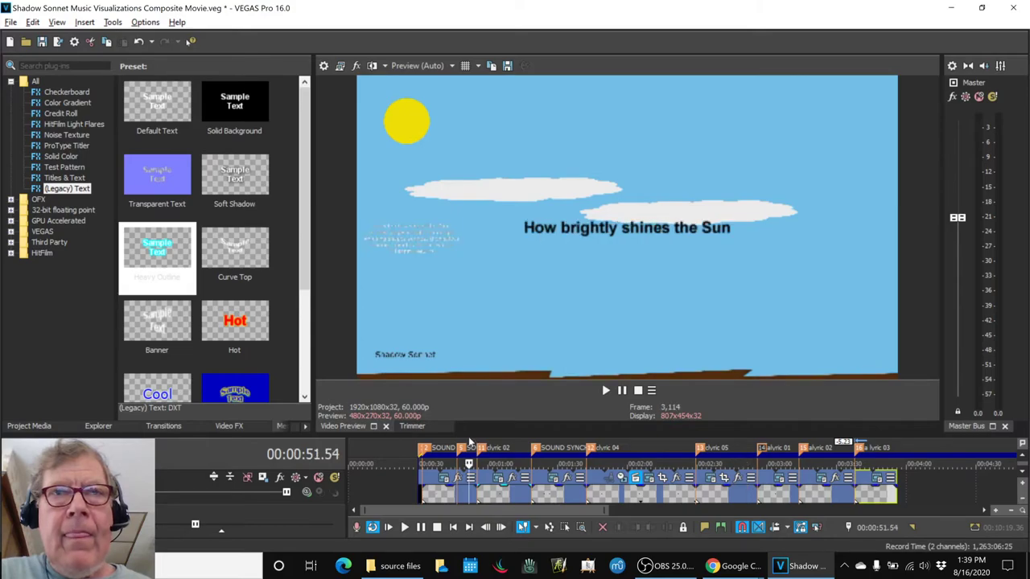
drag(443, 435, 443, 477)
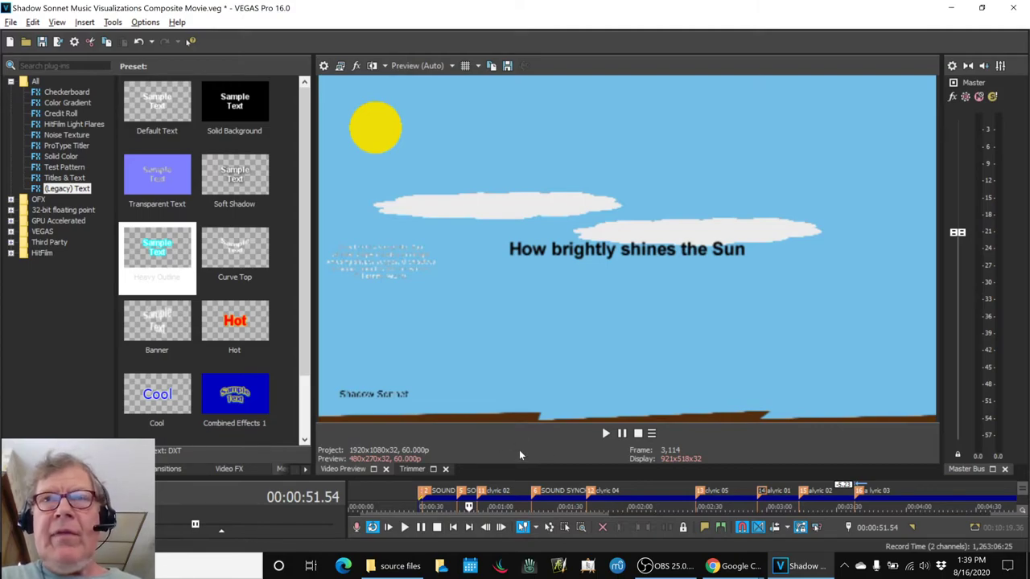
Play from the 0:51 lyric, then move the playhead to the 'Till sanity returns' line
key(space)
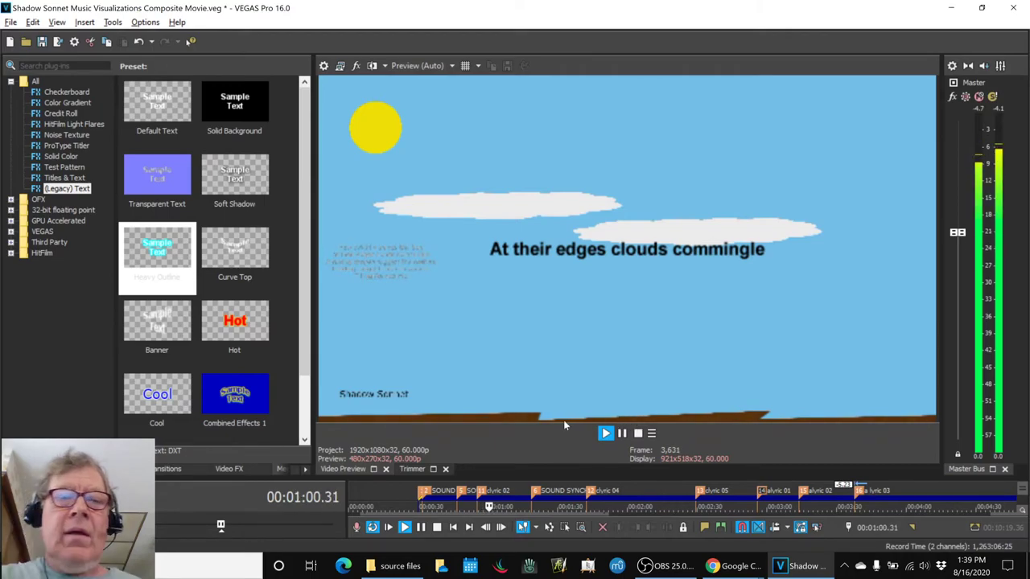
key(space)
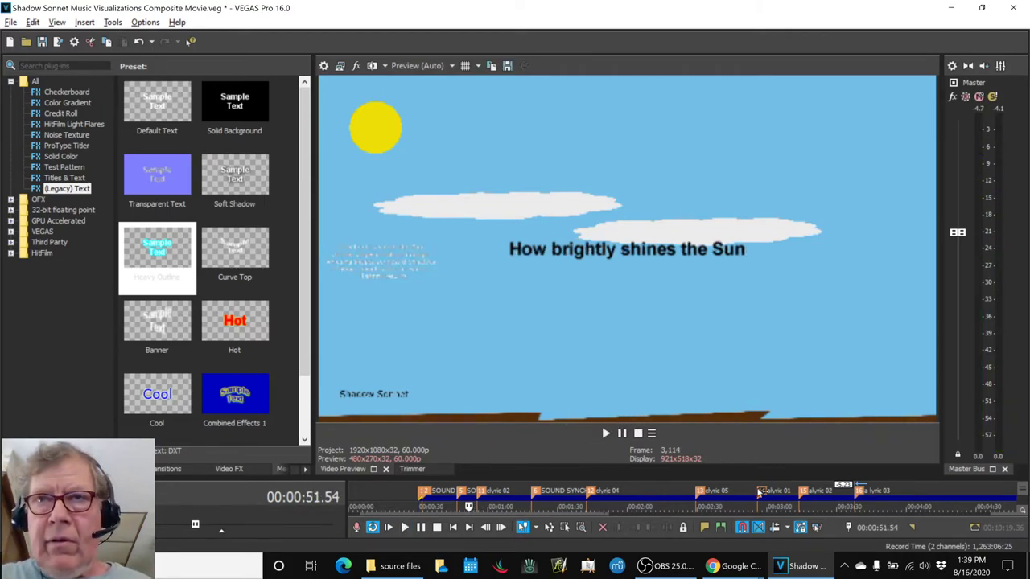
click(760, 493)
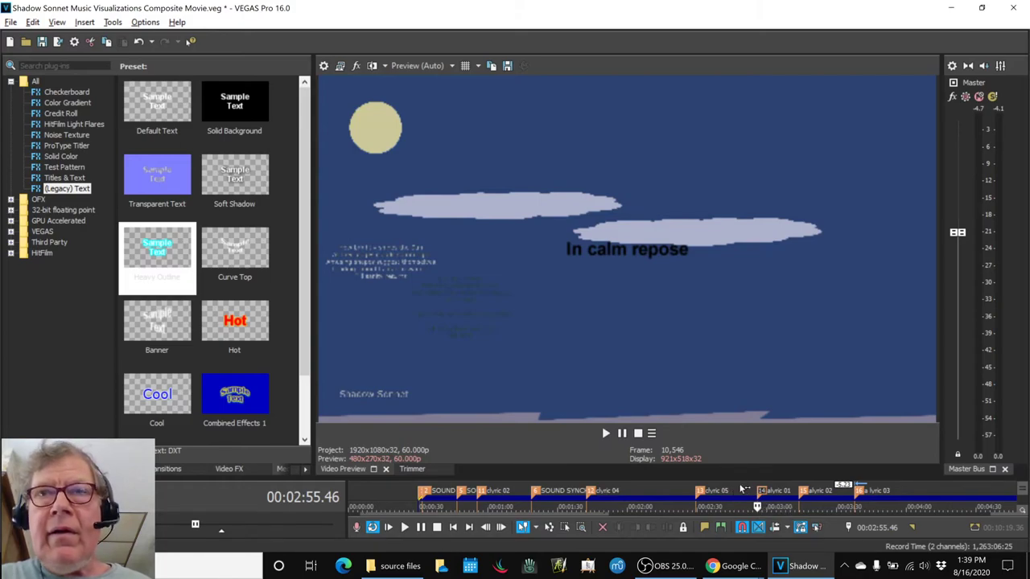
click(742, 489)
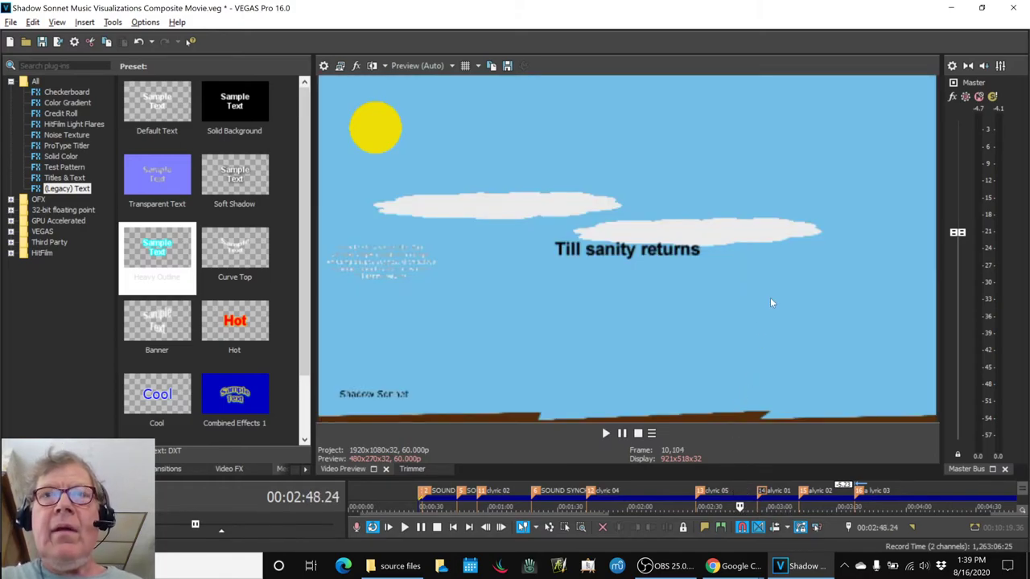
Play from 'Till sanity returns', stop at 00:02:48.24, and bring the OBS window forward
key(space)
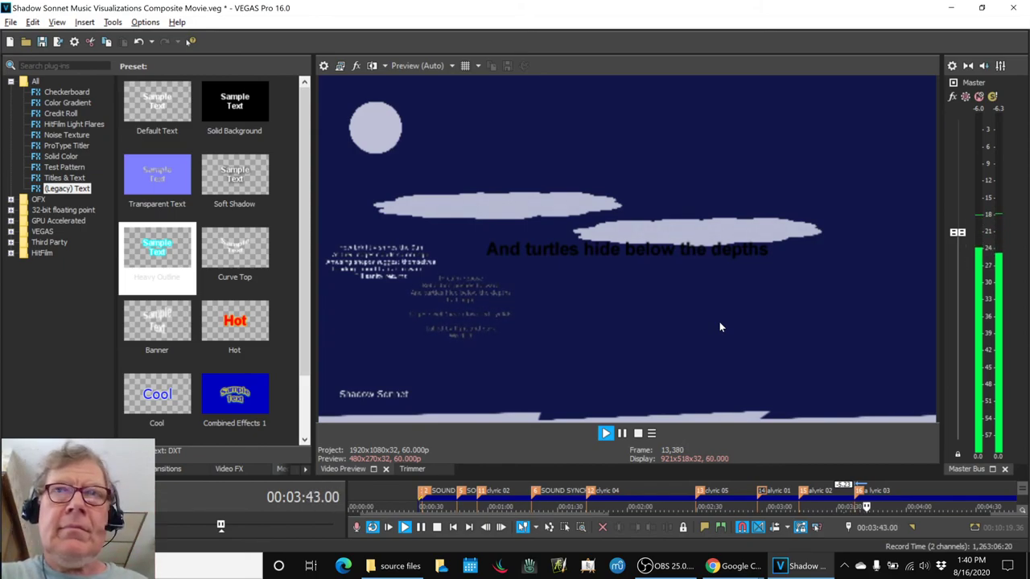
key(space)
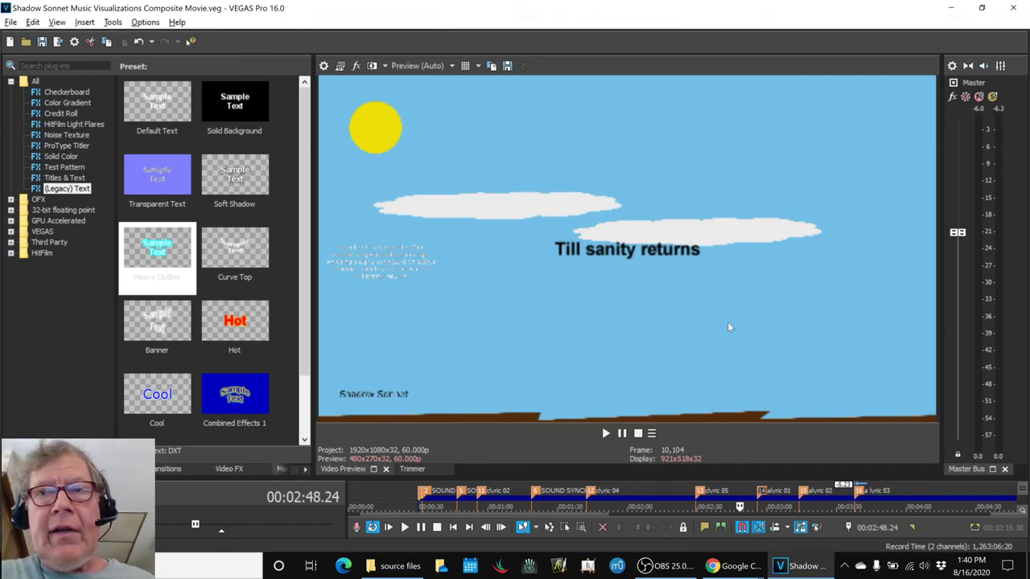
click(661, 567)
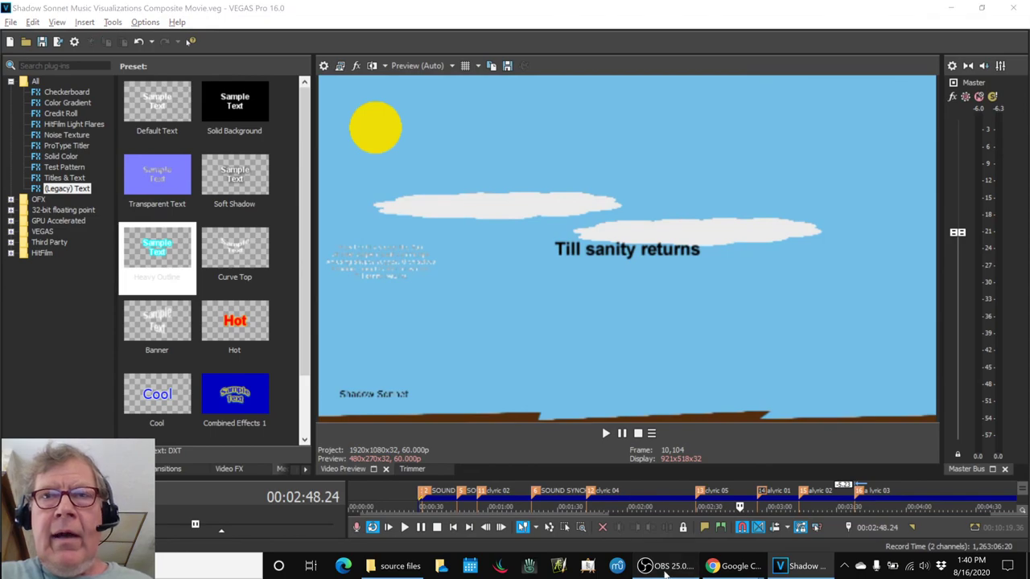